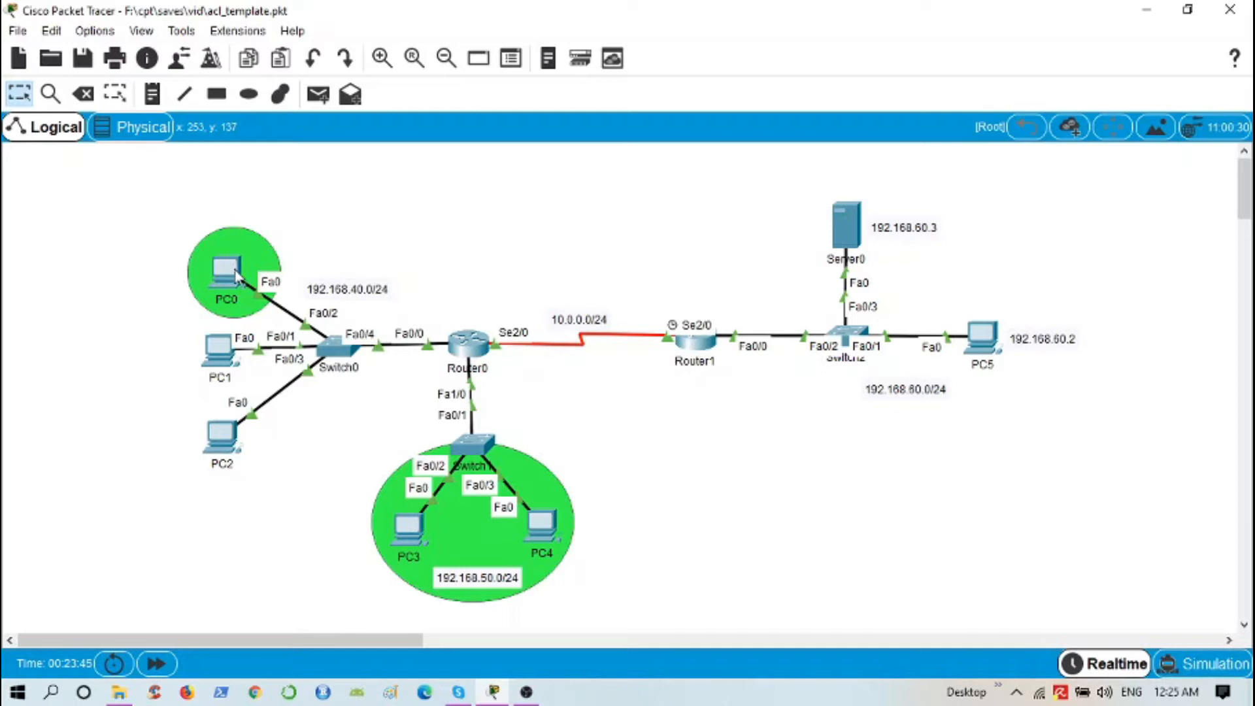
Open Router1's command line at full size, enable privileged mode, and enter global configuration with conf t
mouse_move(236, 277)
left_click(701, 353)
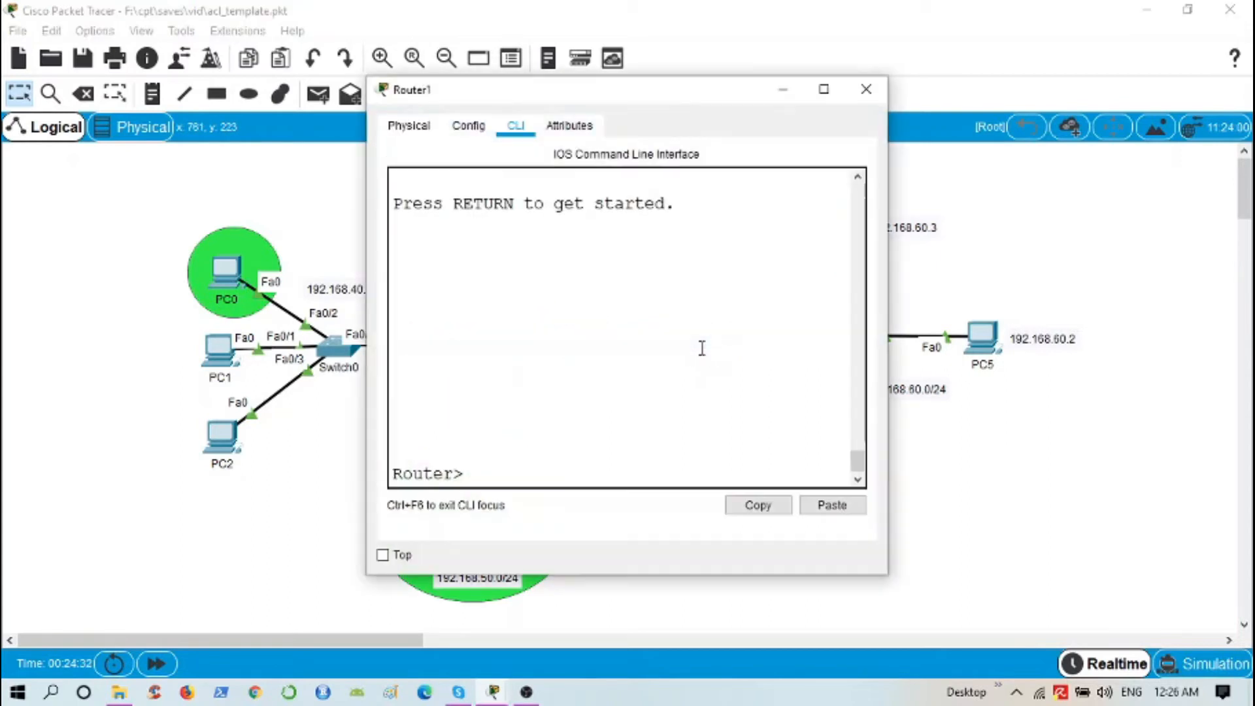
left_click(824, 87)
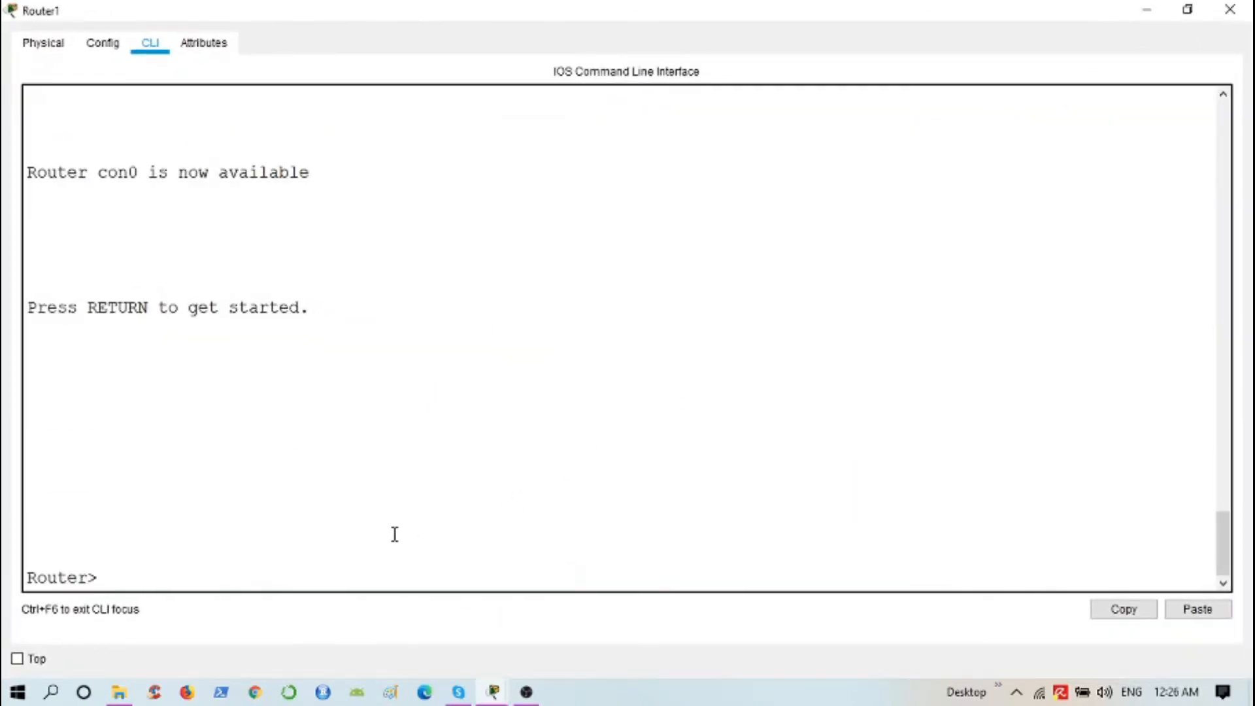
key("Return")
key("Return")
key("Return")
type("en")
key("Tab")
key("Return")
type("conf t")
key("Return")
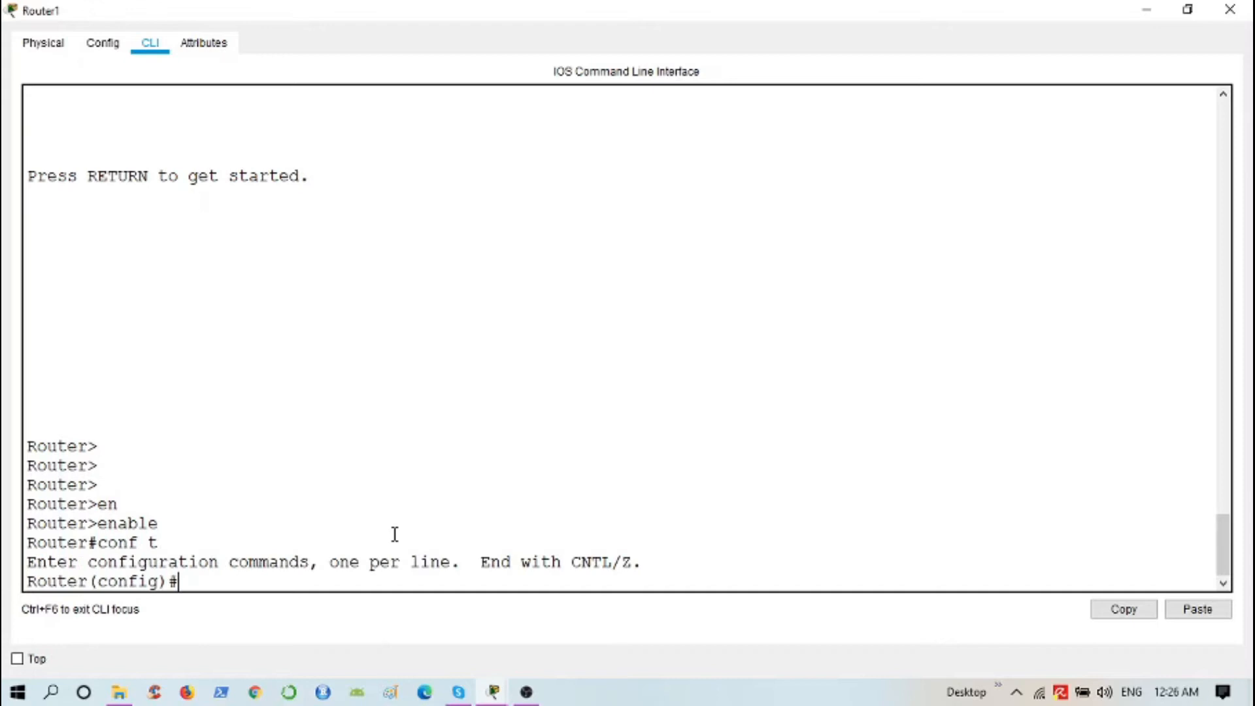
key("Return")
key("Return")
key("Return")
key("Return")
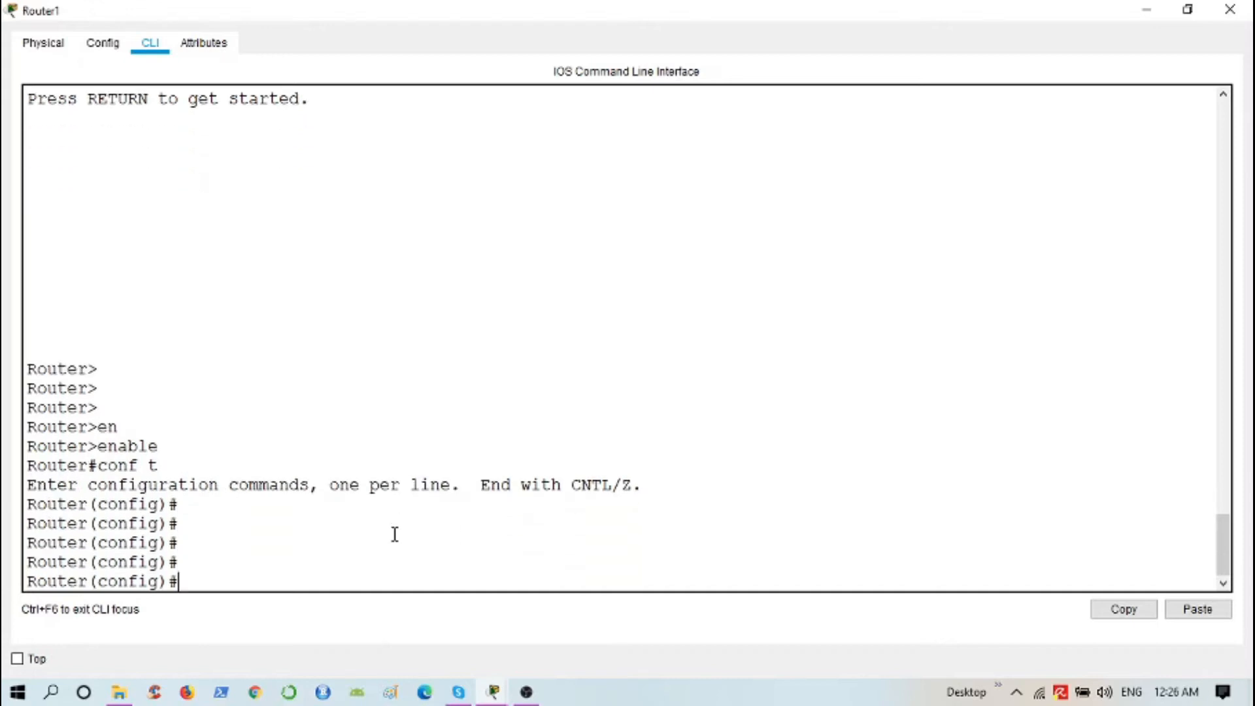
Create a standard named IP access list called acl_standard_1 on Router1
type("ip acc")
key("Tab")
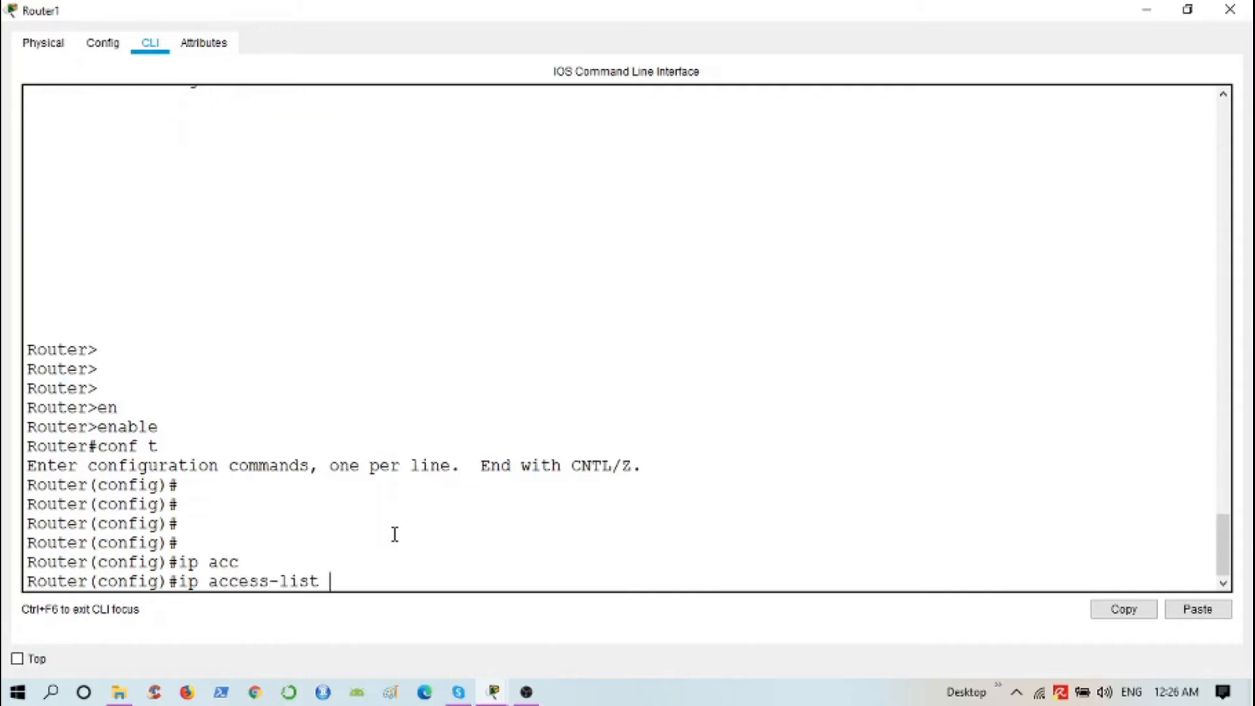
type("standard ac")
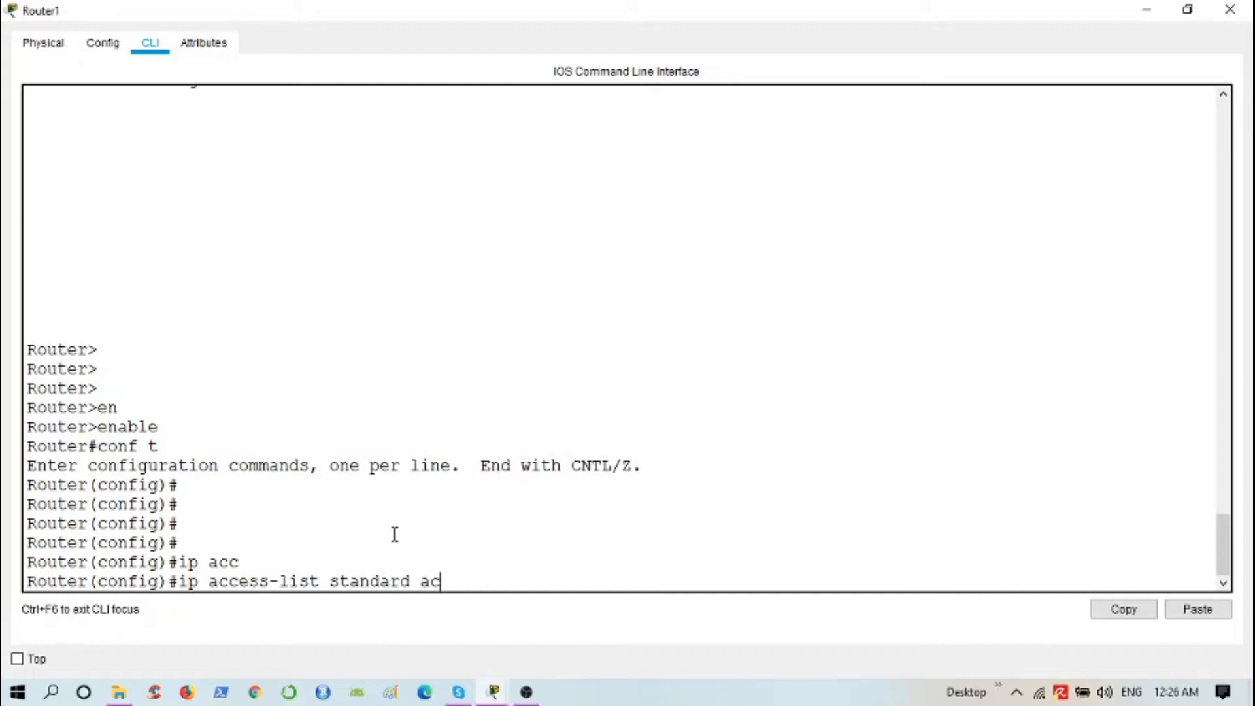
type("l_standard_1")
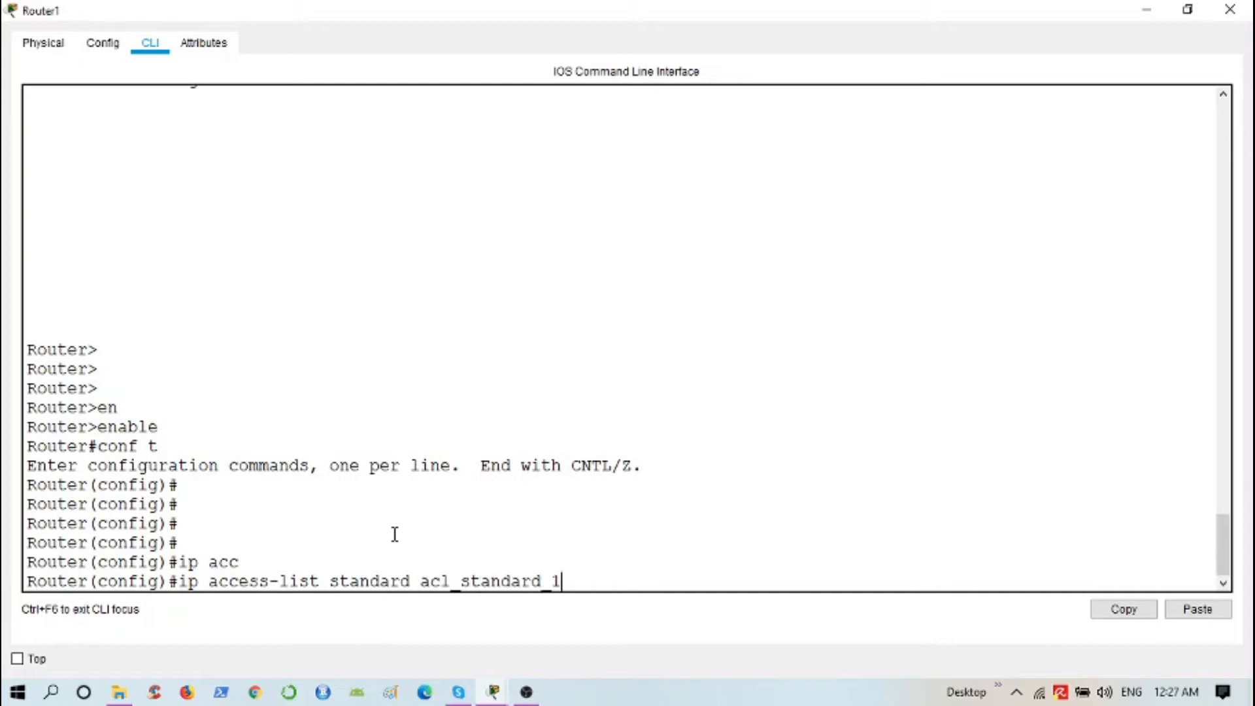
key("Return")
key("Return")
key("Return")
key("Return")
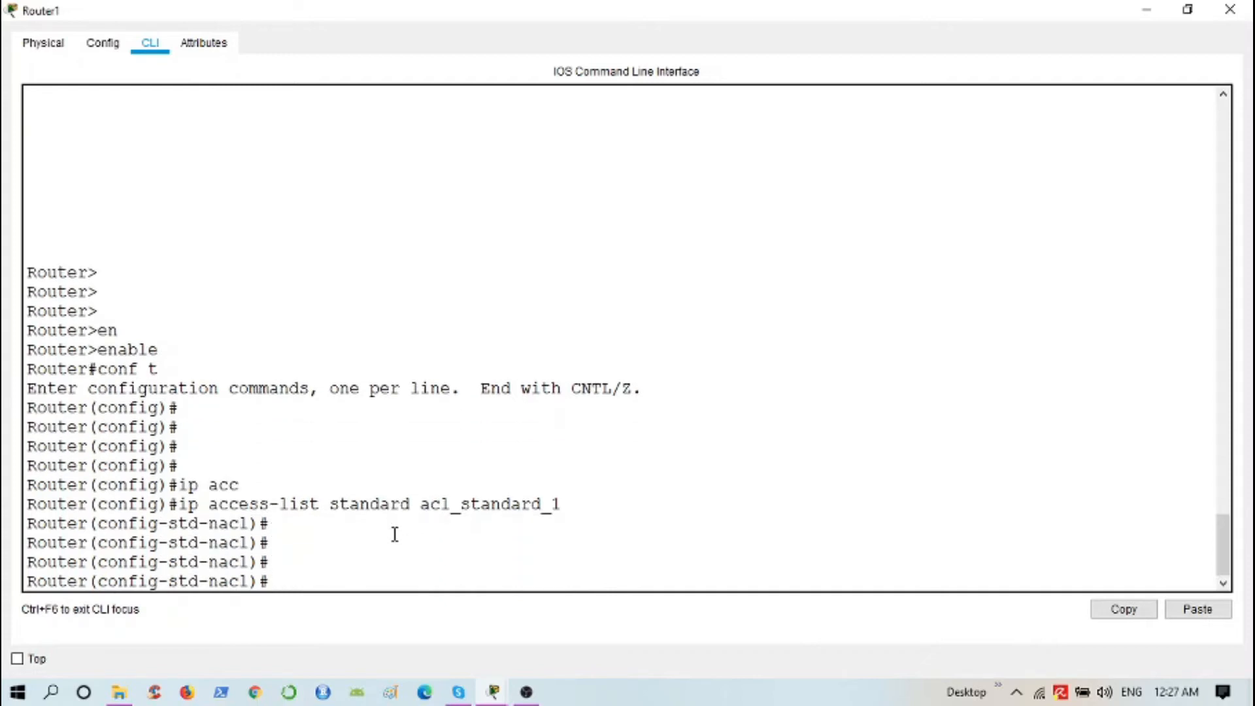
Add rule 10 denying host 192.168.40.2 and rule 30 denying 192.168.50.0 with wildcard 0.0.0.255 to the access list
type("10 deny host")
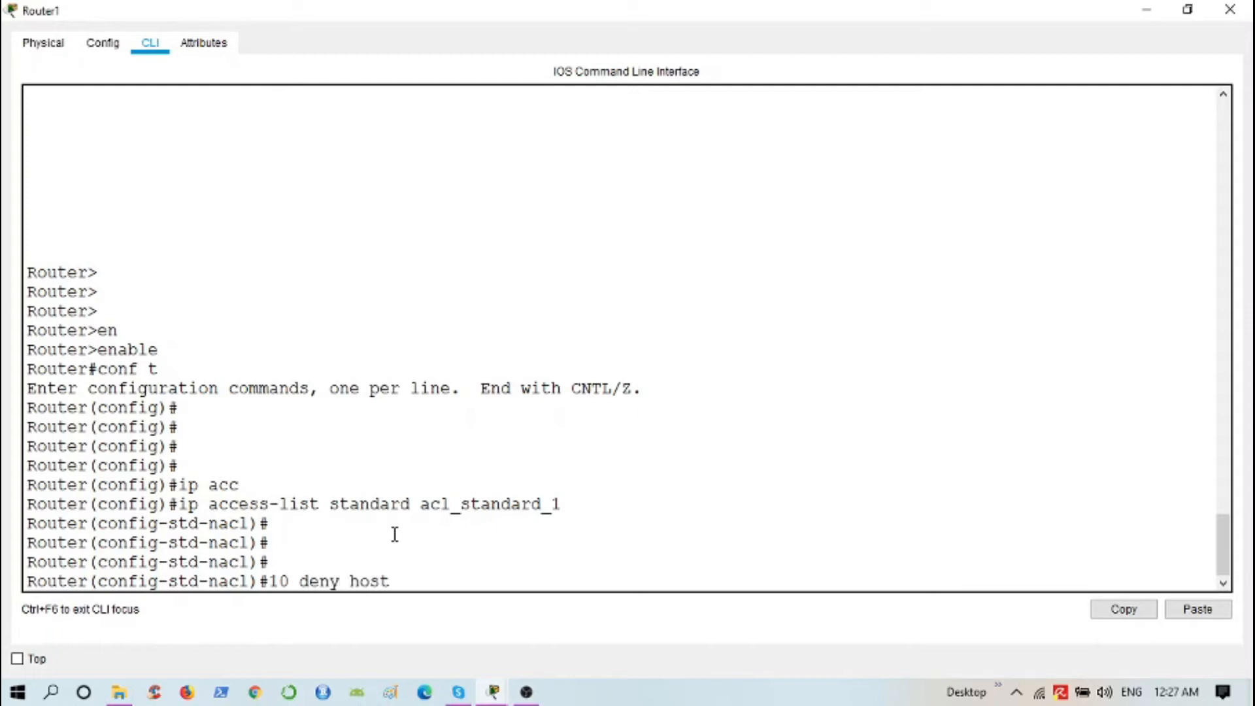
type(" 192.168.40.2")
key("Return")
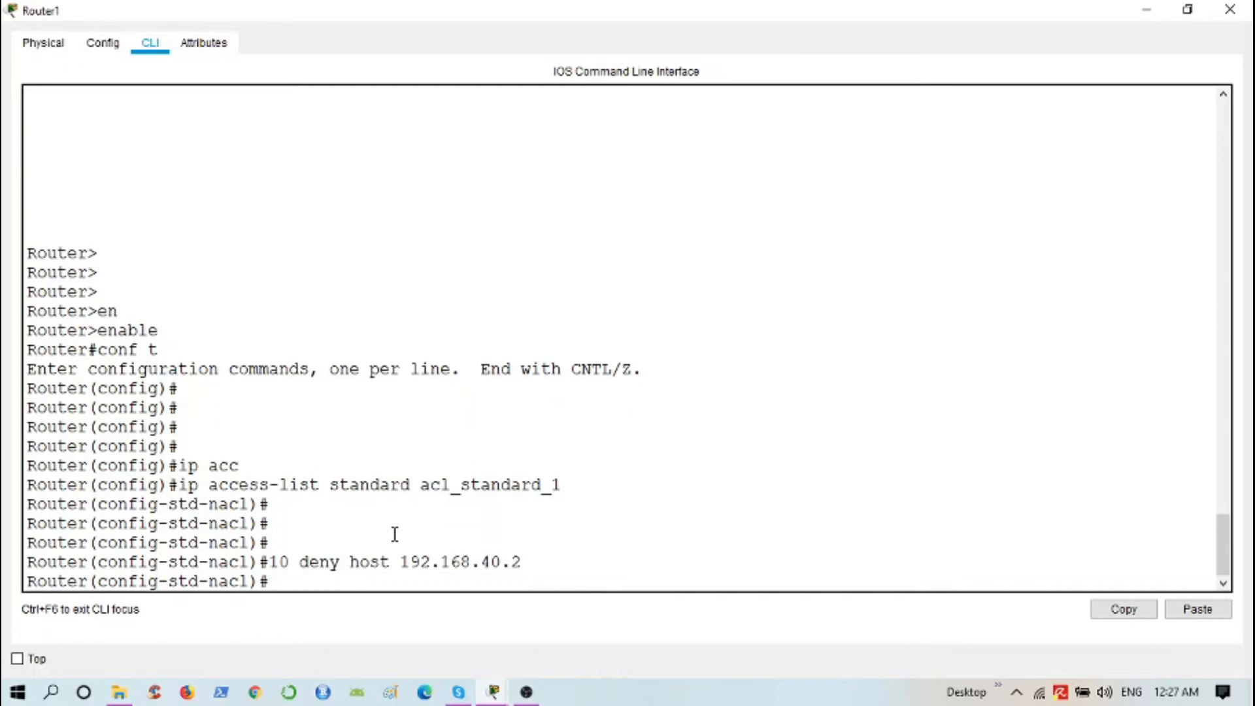
type("30 deny 192.168")
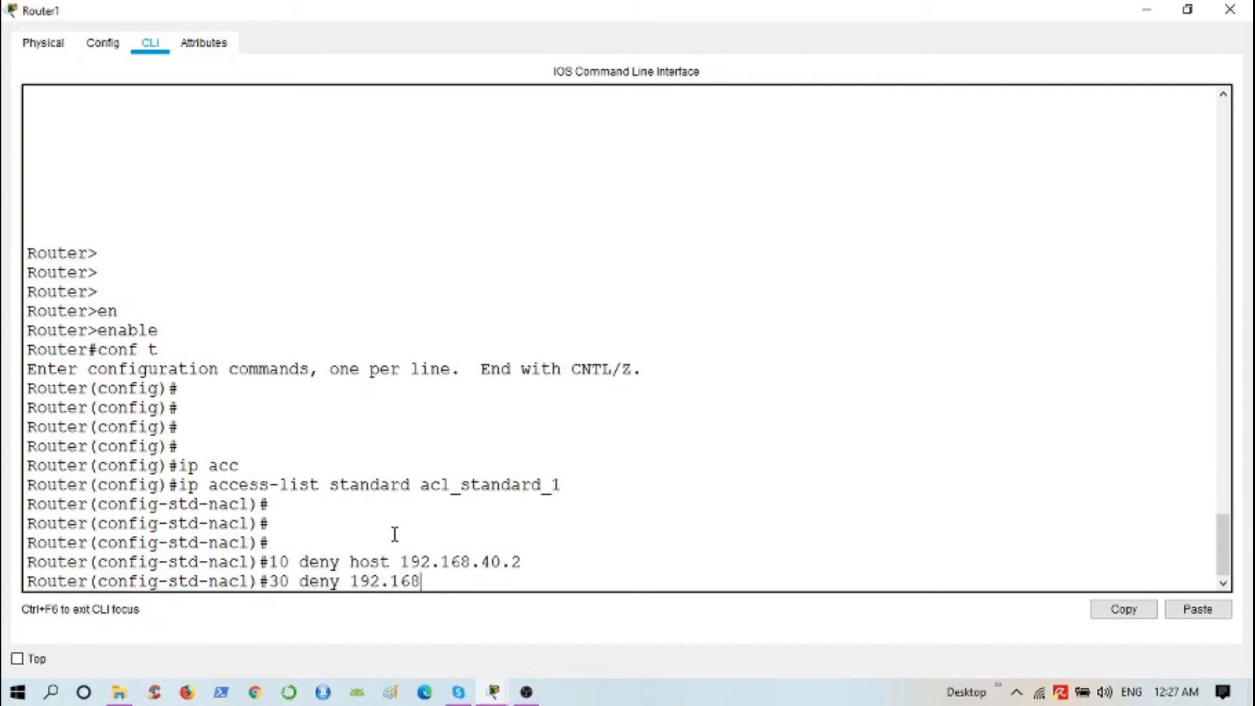
type(".50.0 0.0.0.255")
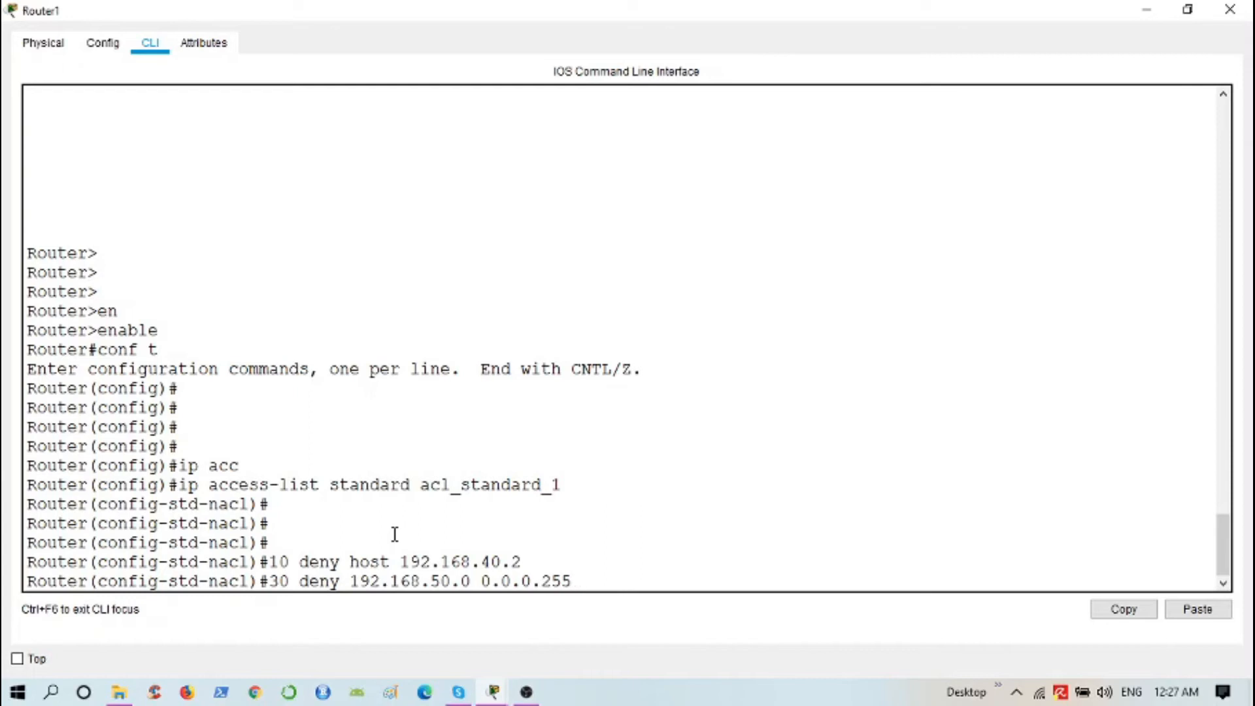
key("Return")
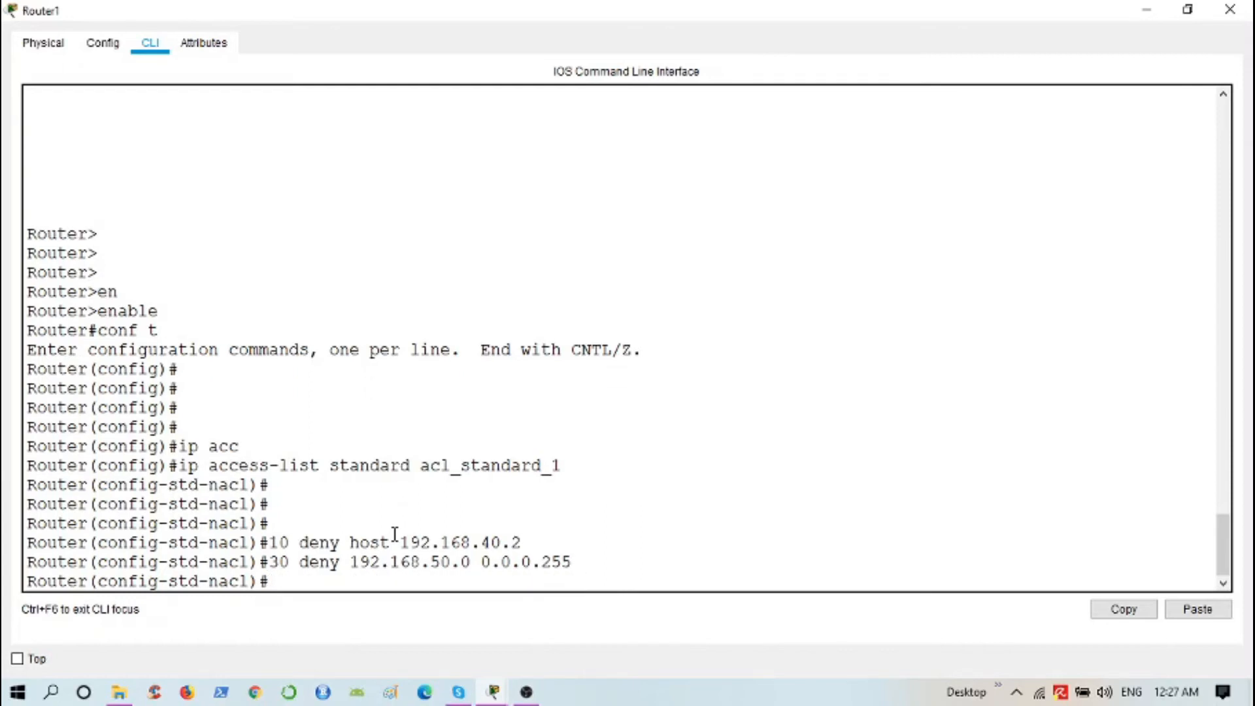
Add rule 40 permitting any source to the access list, and end the configuration session
type("40 permit any")
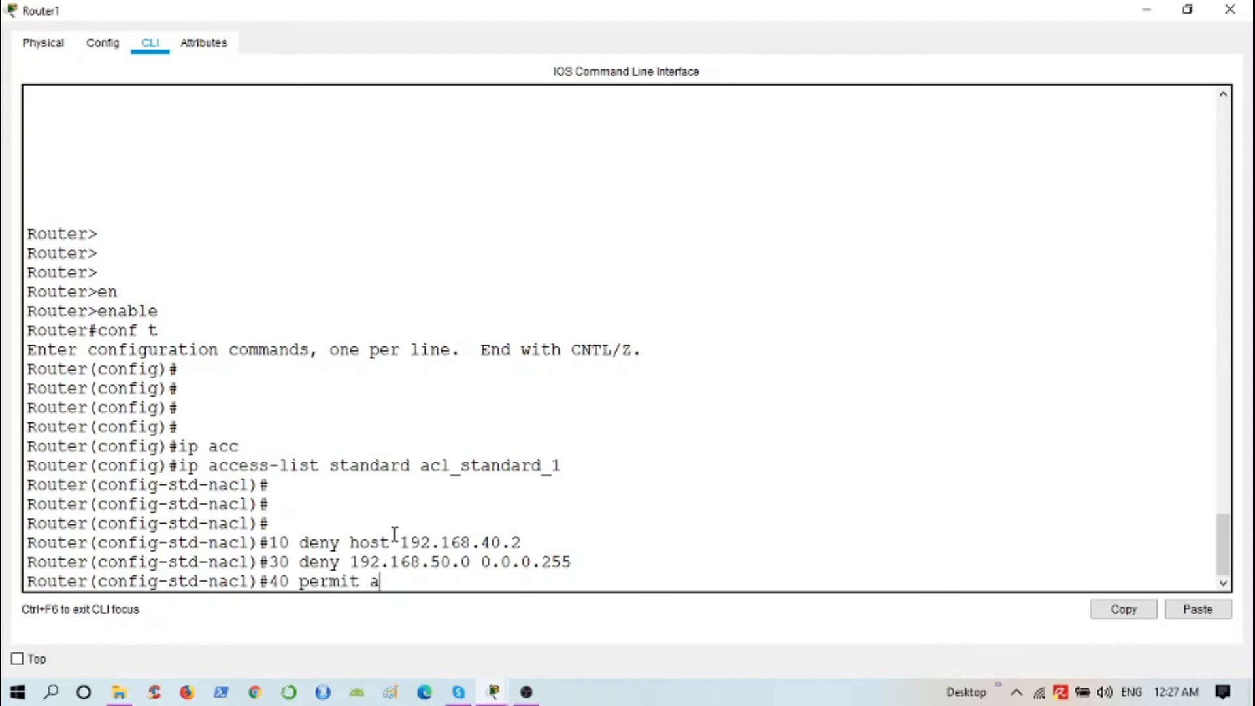
key("Return")
key("Return")
key("Return")
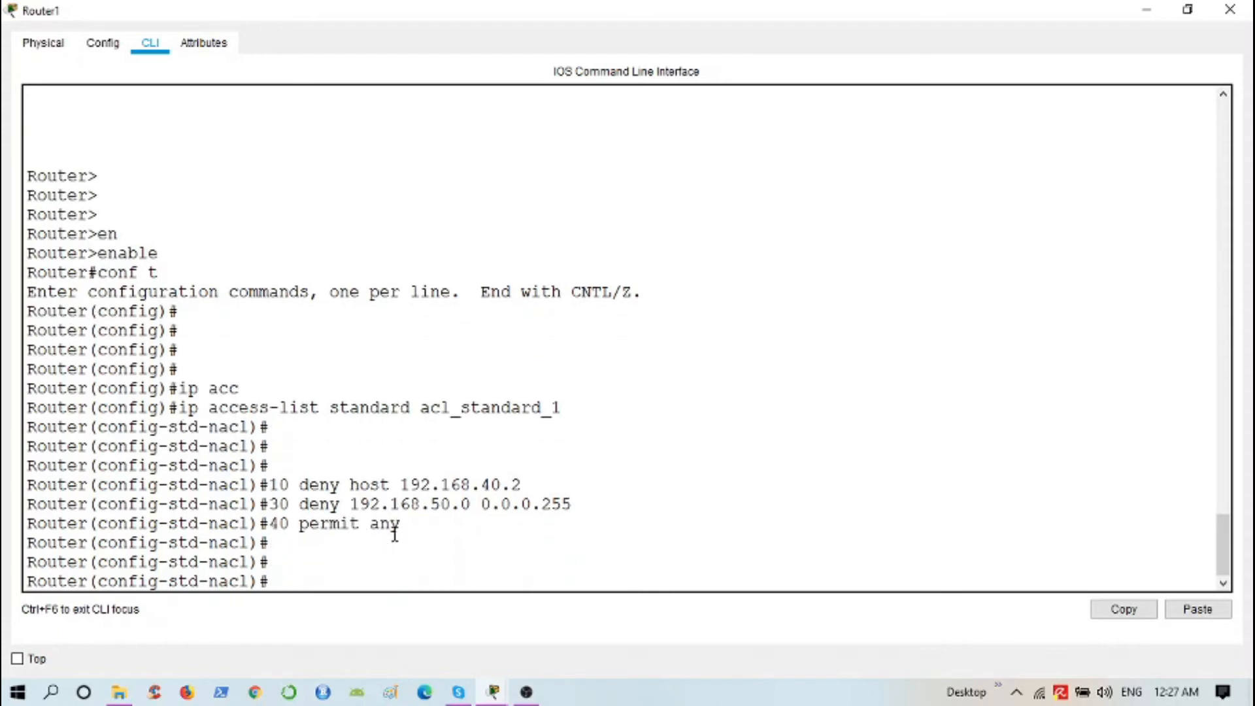
type("end")
key("Return")
key("Return")
key("Return")
key("Return")
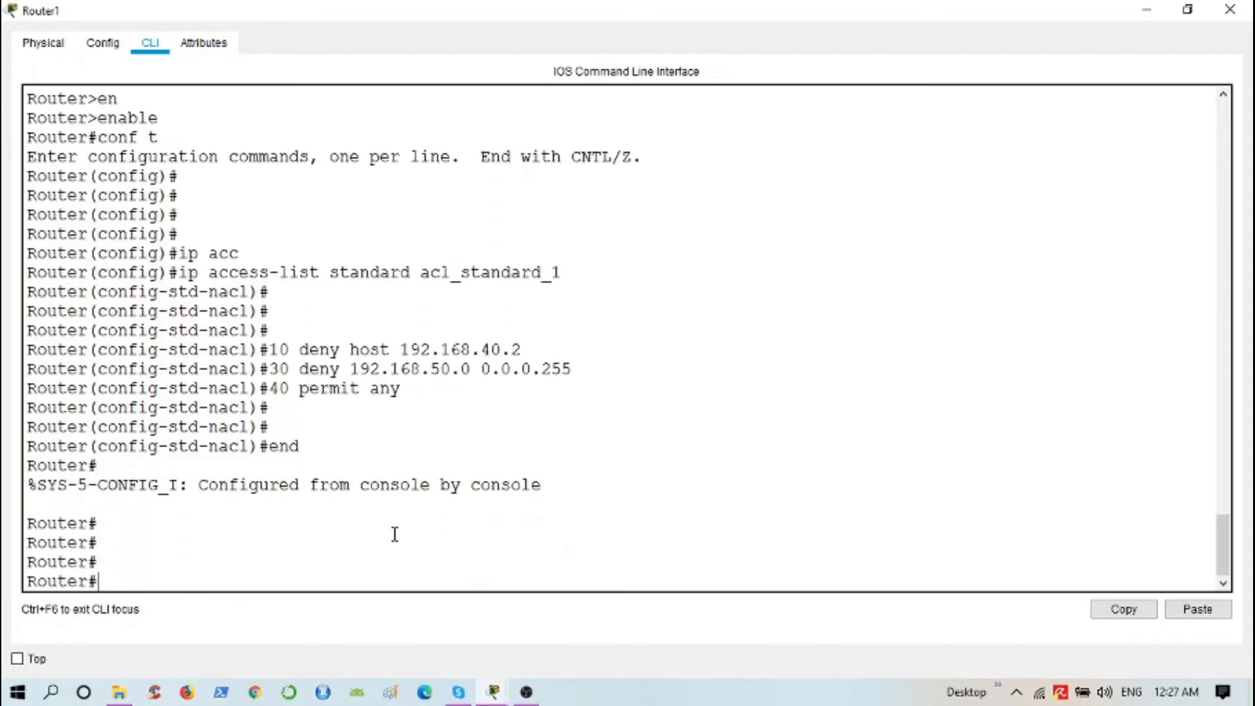
Display Router1's access lists with show ip access-lists to check the entries, and return to the network topology
type("sh")
key("Tab")
type("ip acc")
key("Tab")
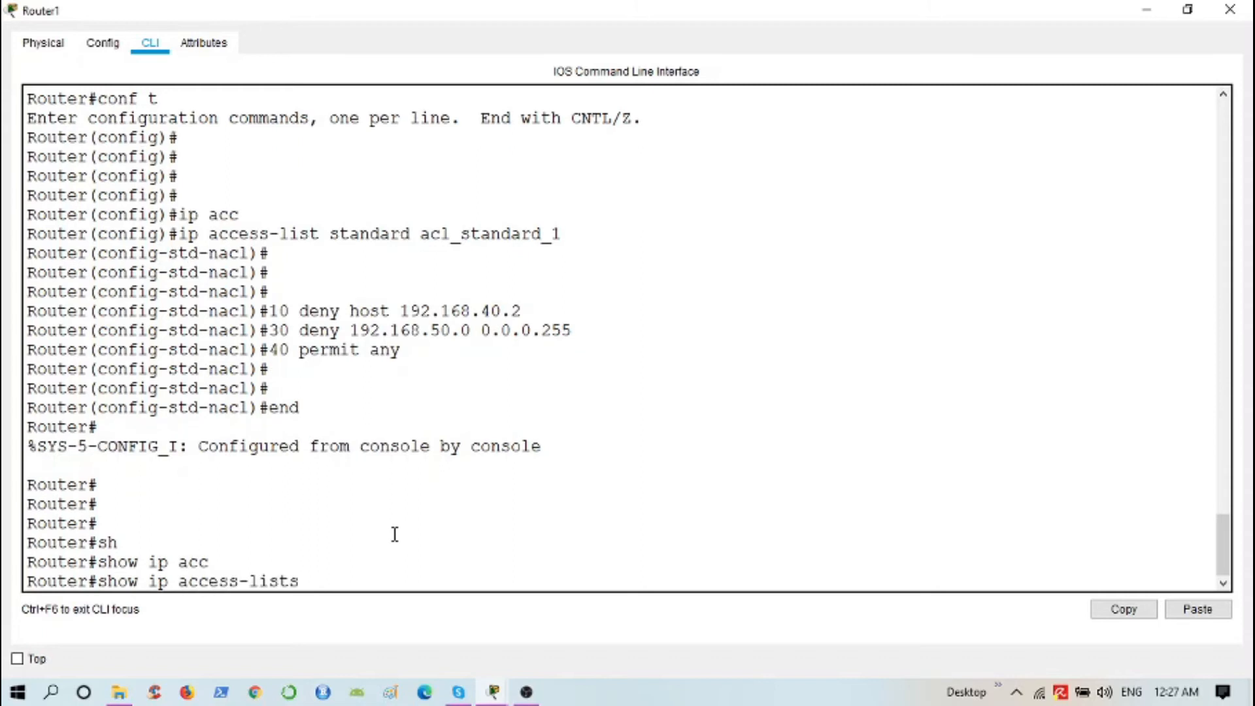
key("Return")
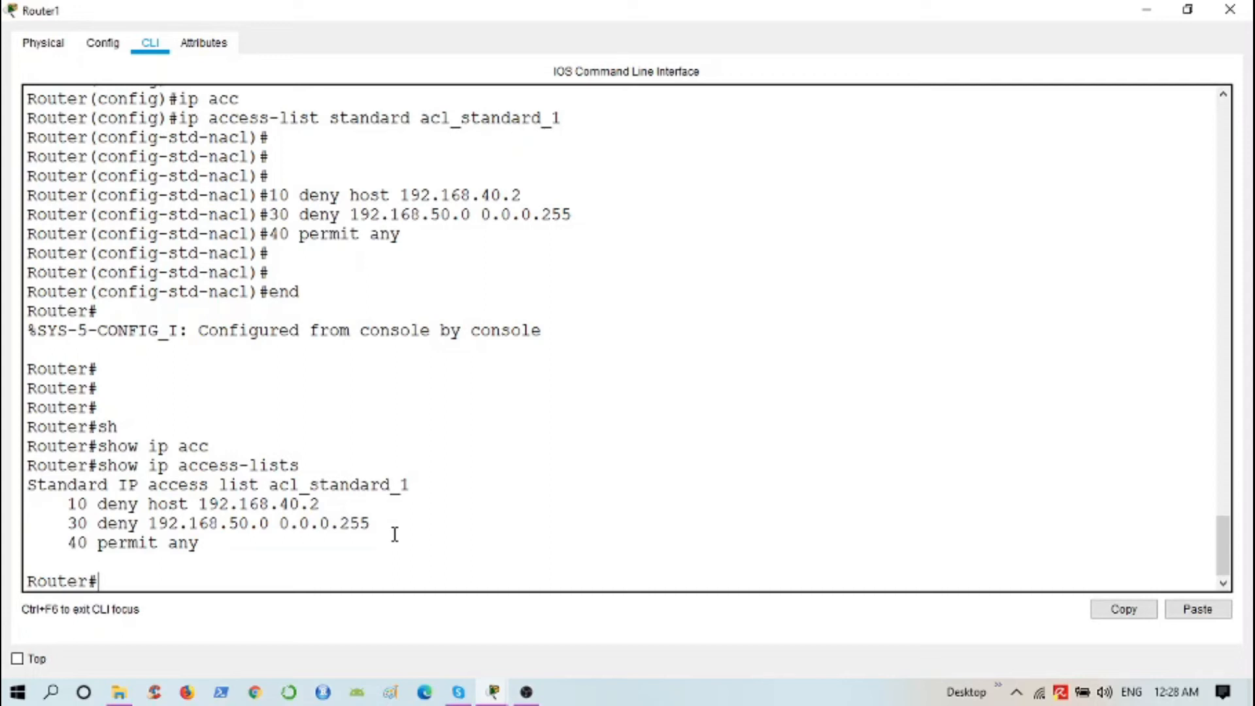
left_click(1150, 11)
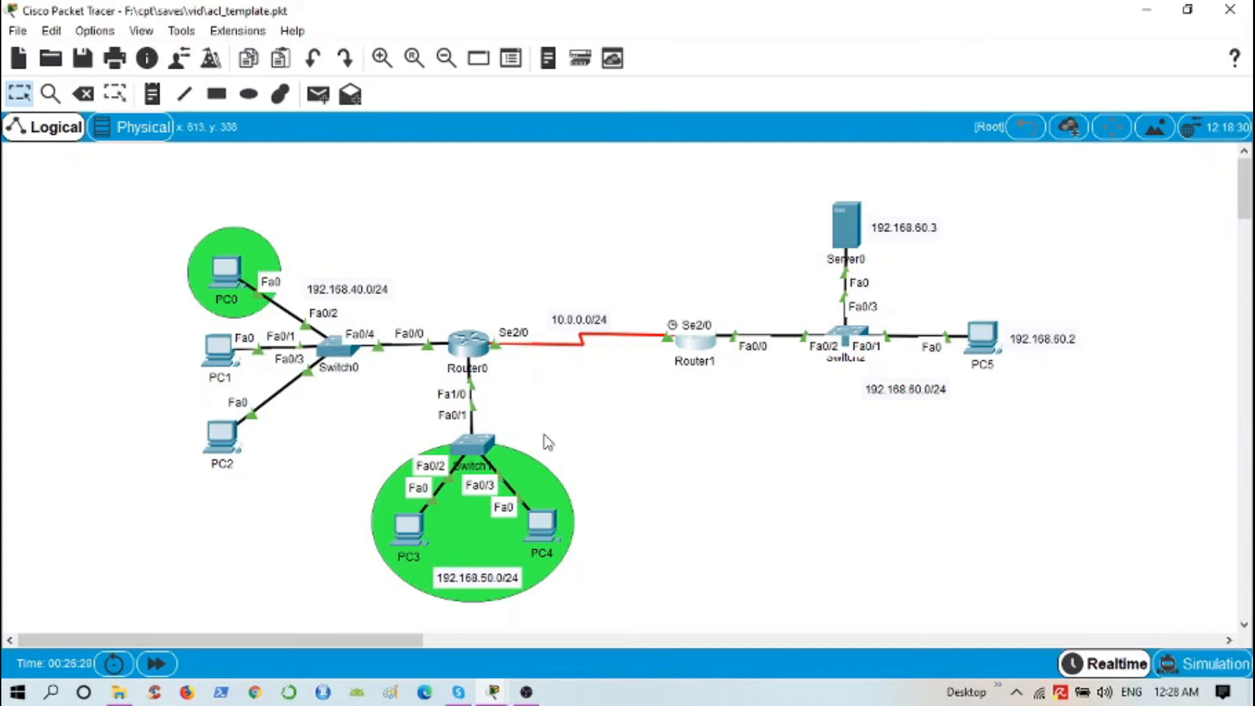
Reopen Router1's command line and enter interface configuration for serial 2/0 from global configuration
left_click(704, 353)
left_click(821, 89)
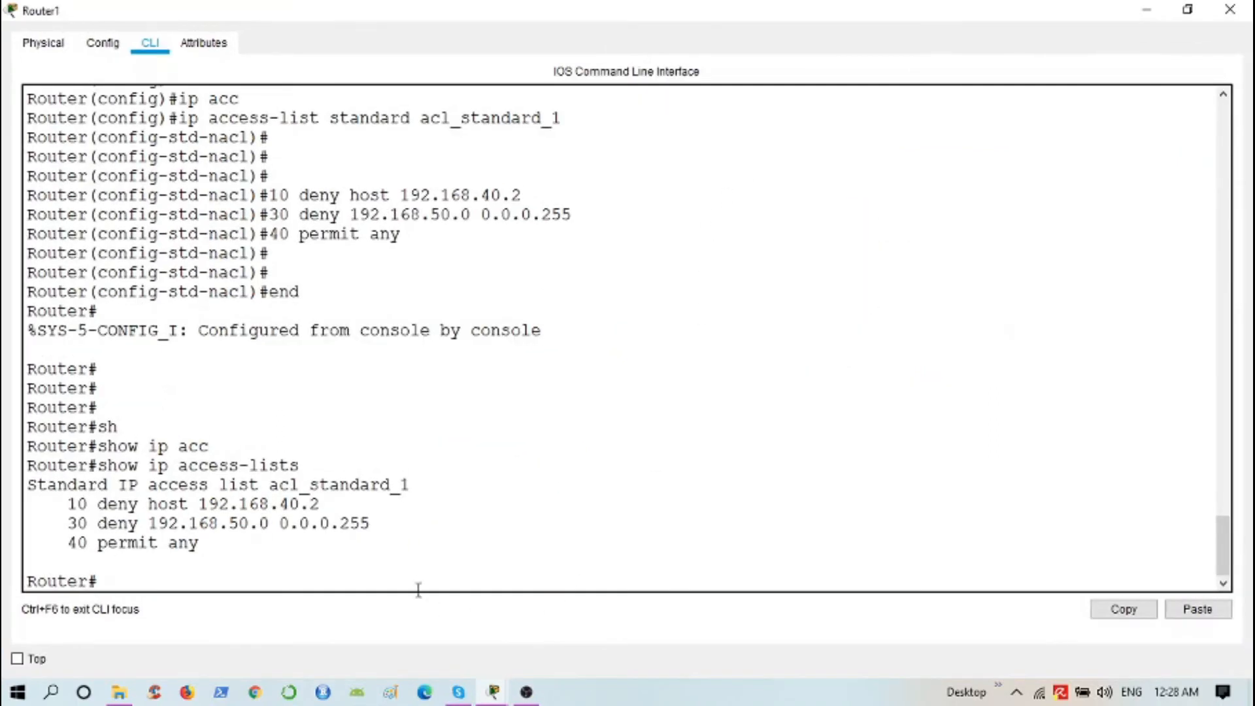
type("conf t")
key("Return")
key("Return")
key("Return")
key("Return")
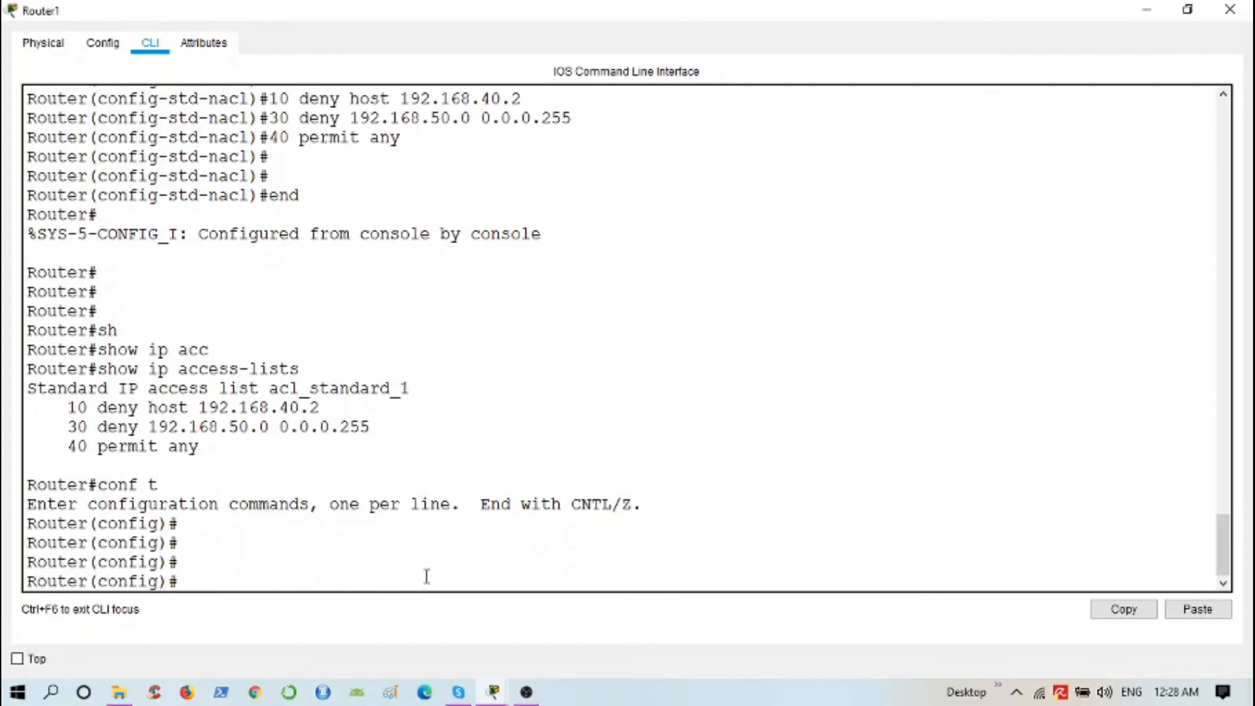
type("int")
key("Tab")
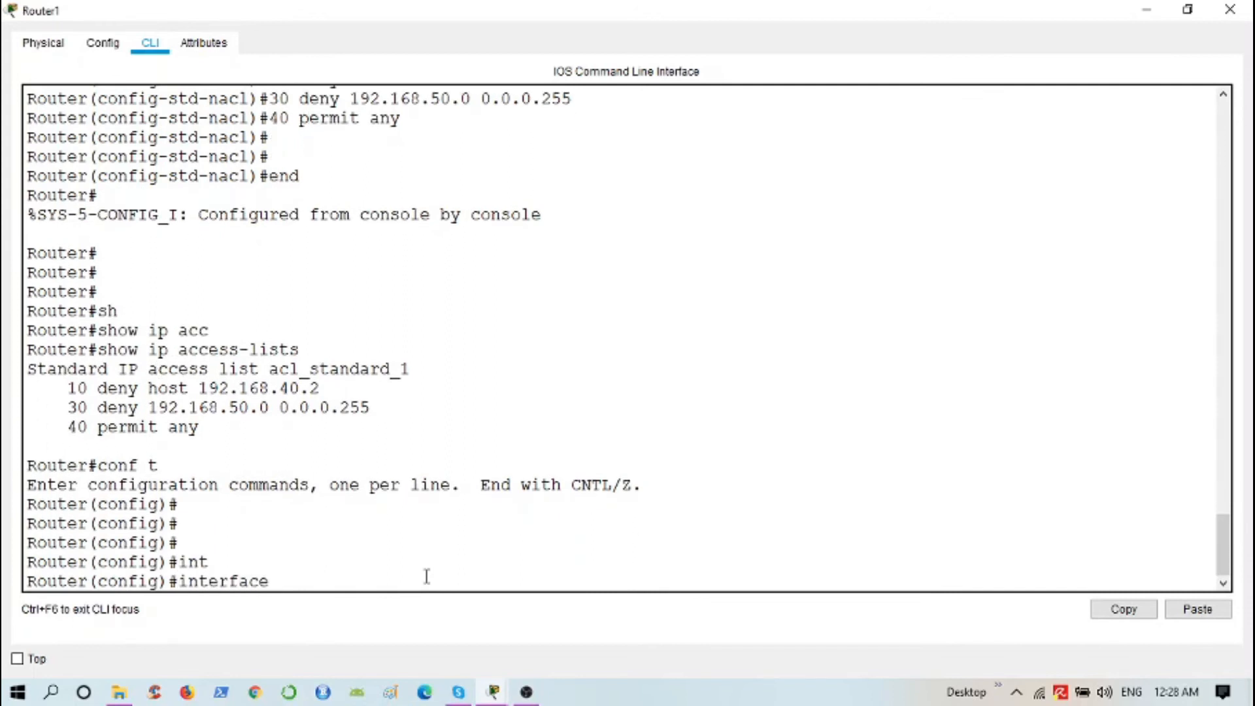
type("s")
key("Tab")
type("2/0")
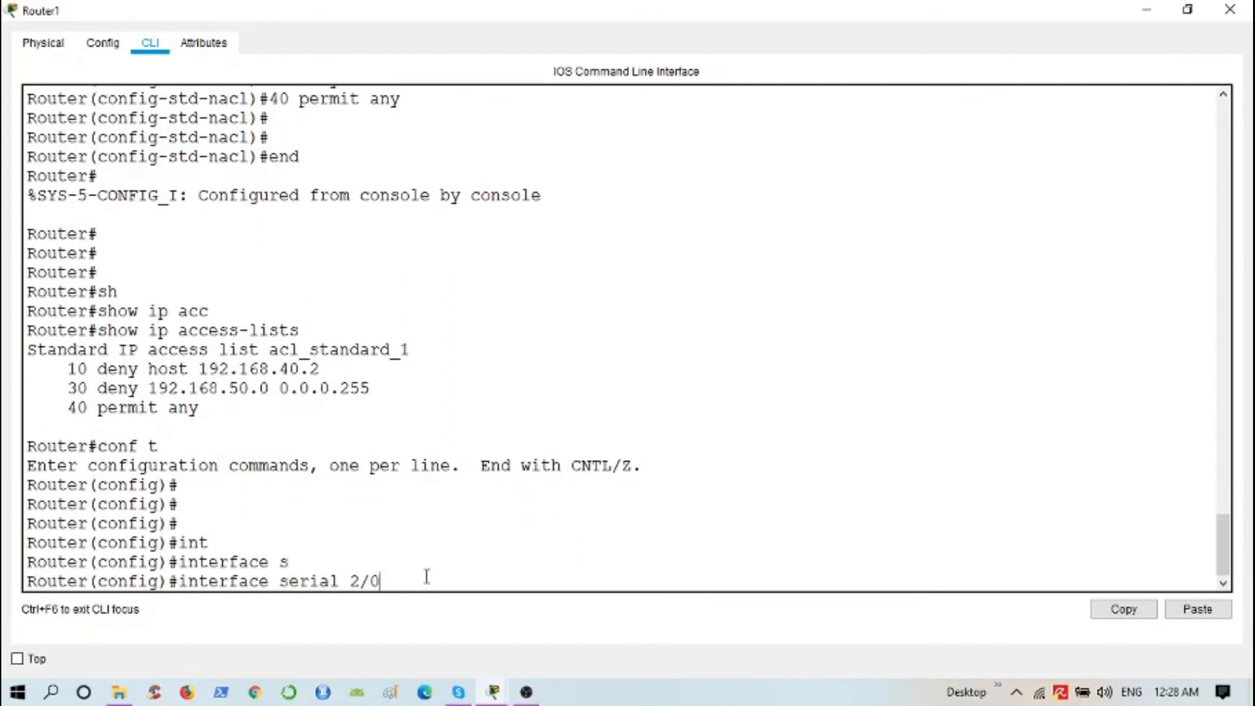
key("Return")
key("Return")
key("Return")
key("Return")
Apply acl_standard_1 to the serial 2/0 interface in the inbound direction with ip access-group, and close the Router1 window
type("ip")
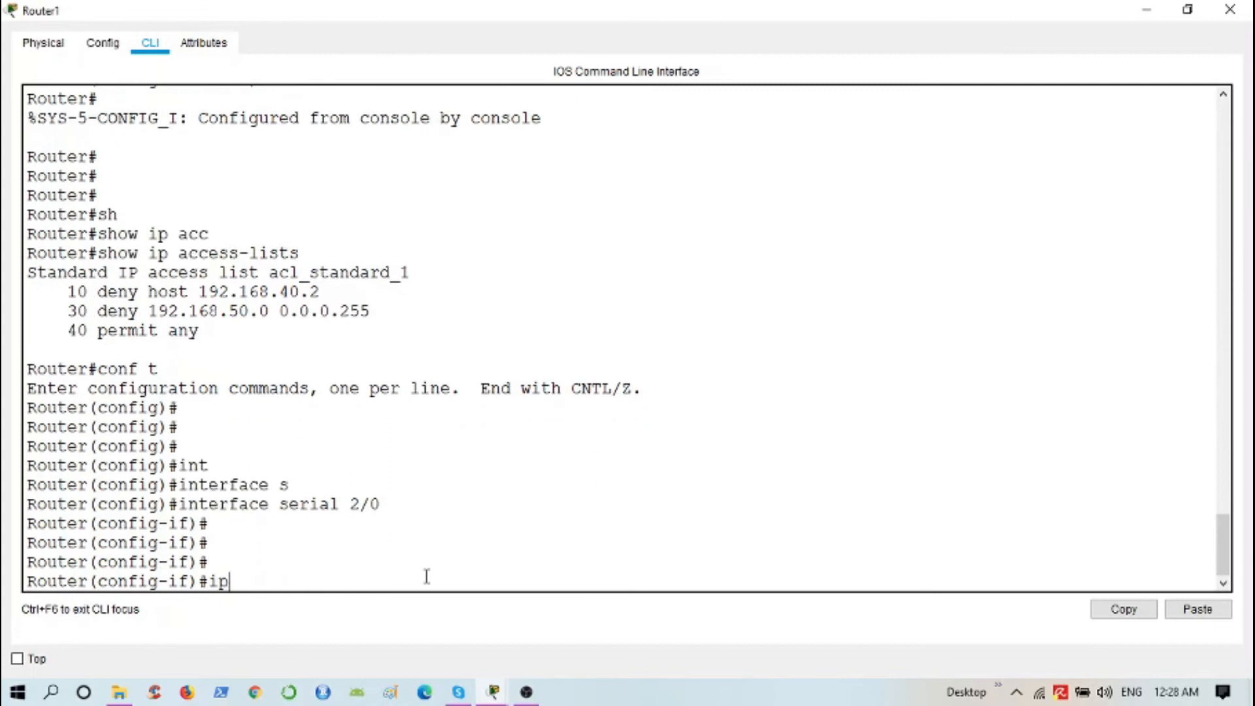
type(" acc")
key("Tab")
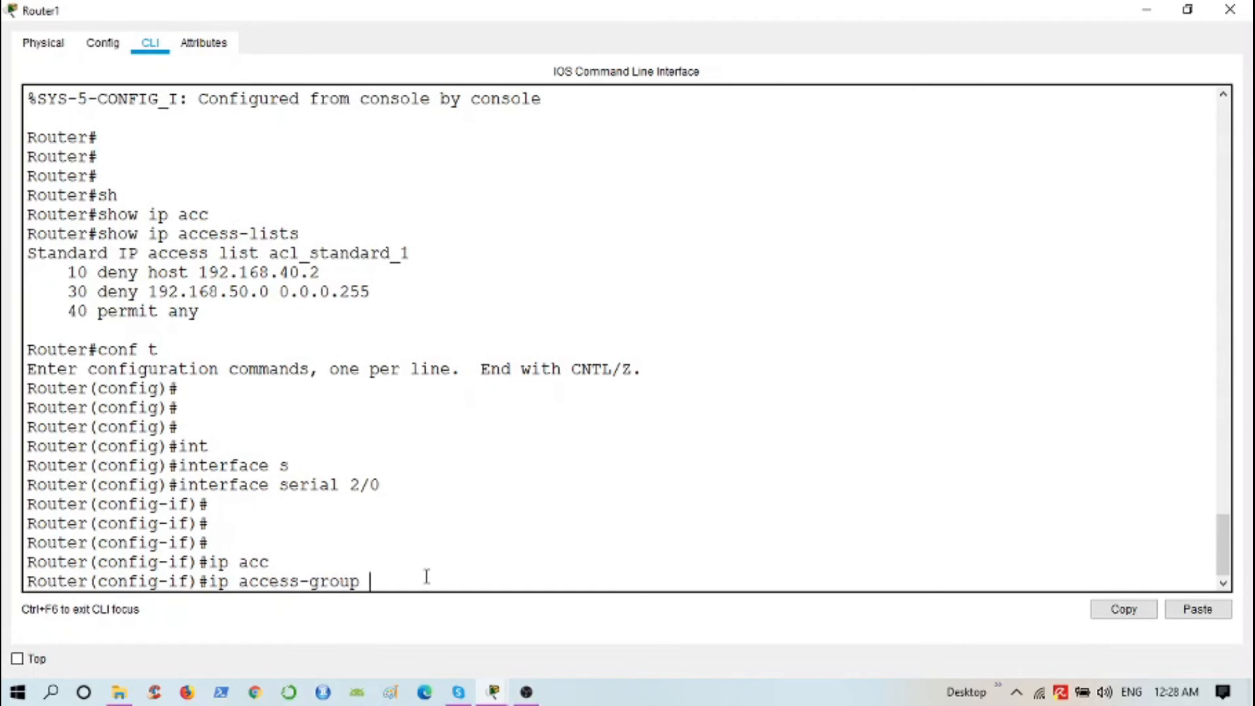
type("acl_standard")
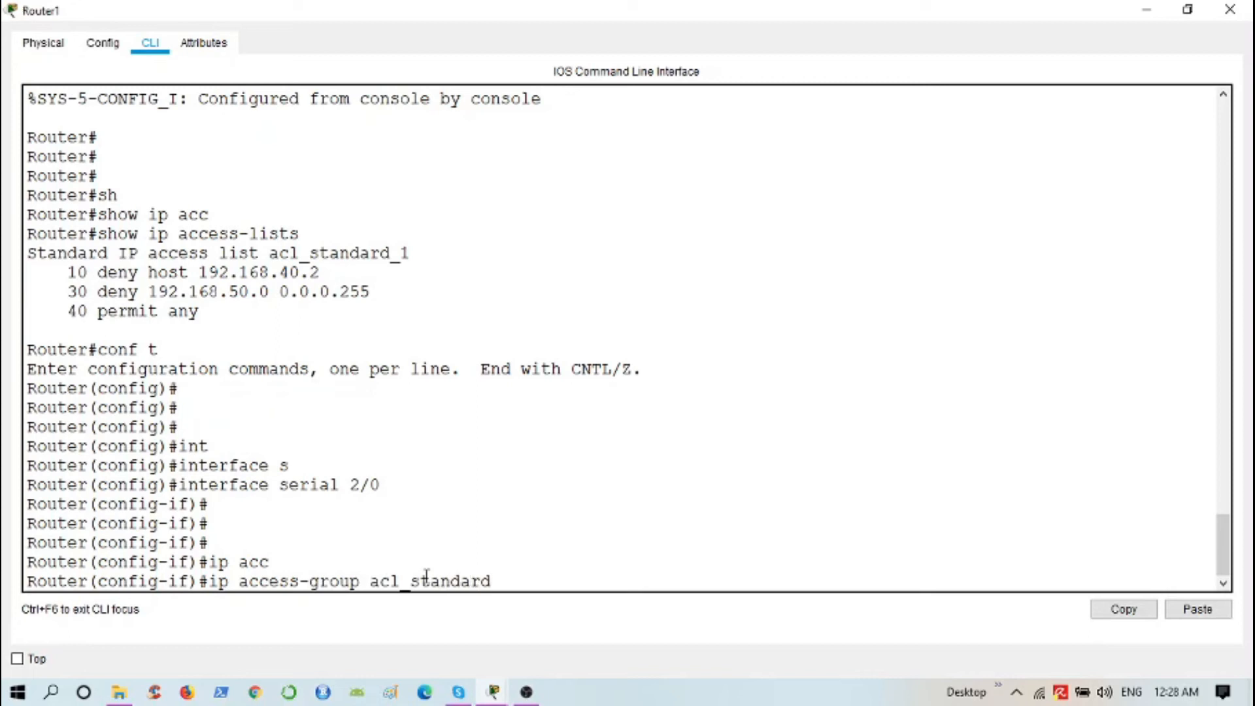
type("_1")
key("Return")
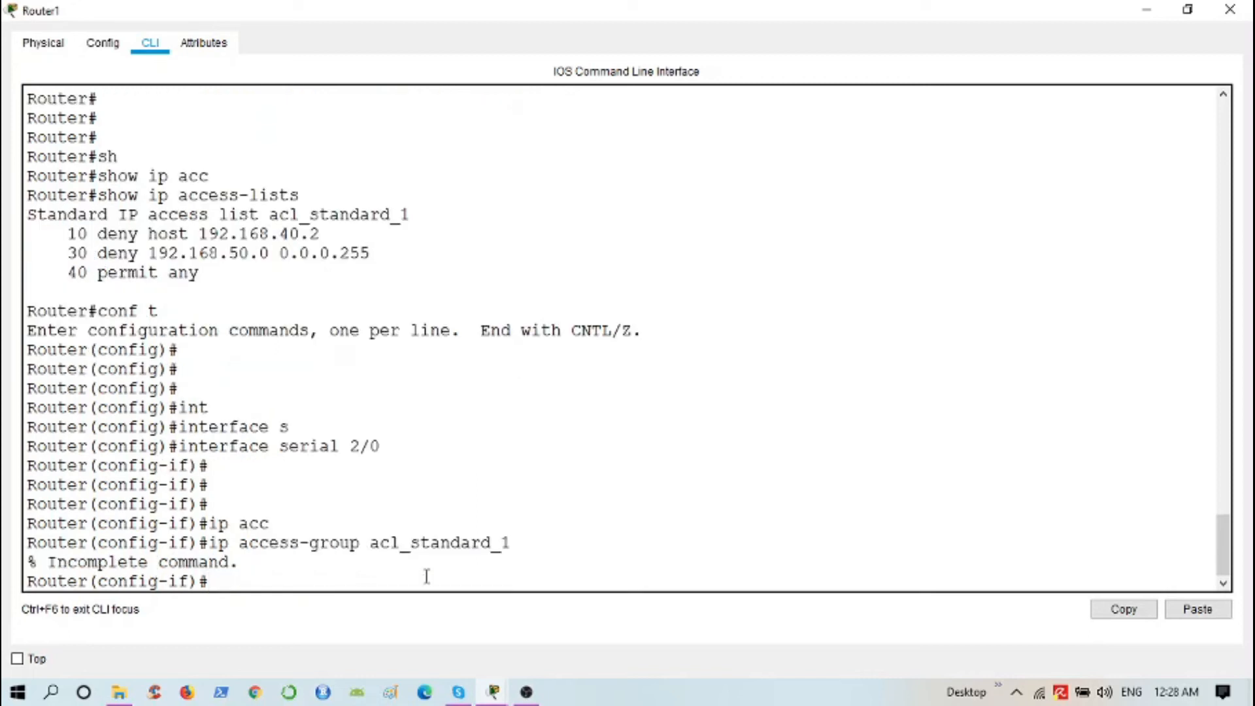
key("Up")
type("in")
key("Return")
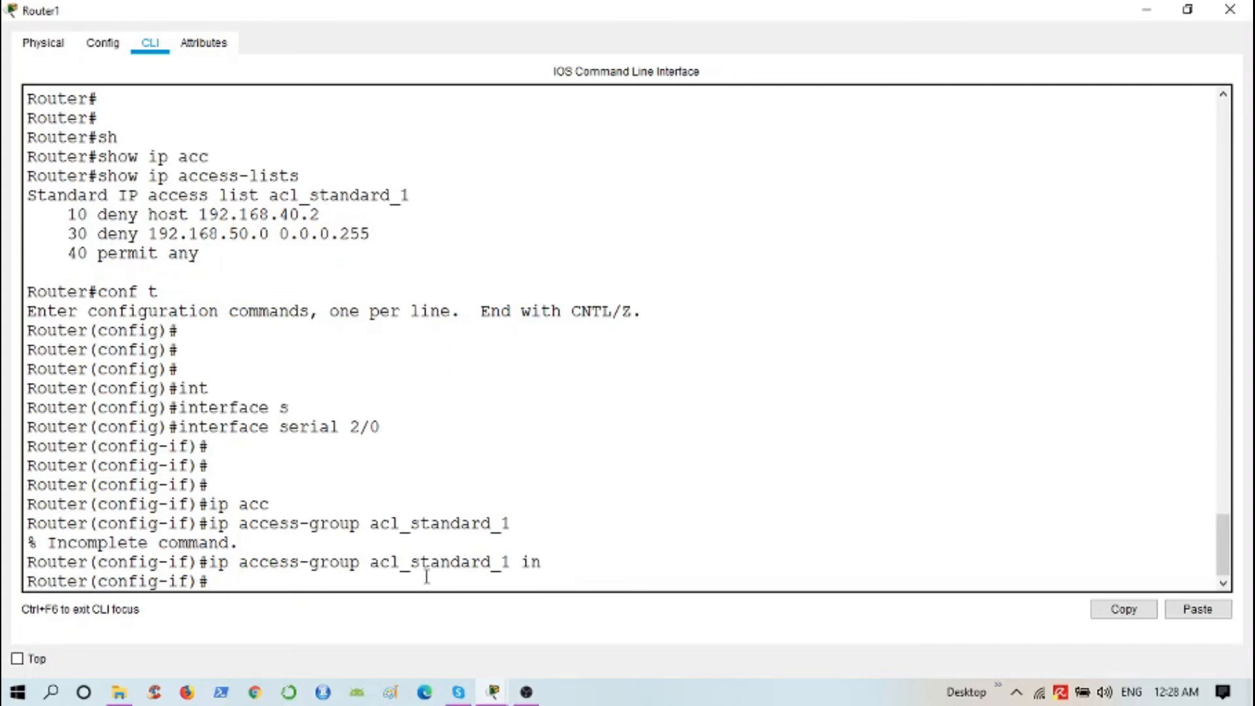
left_click(1230, 9)
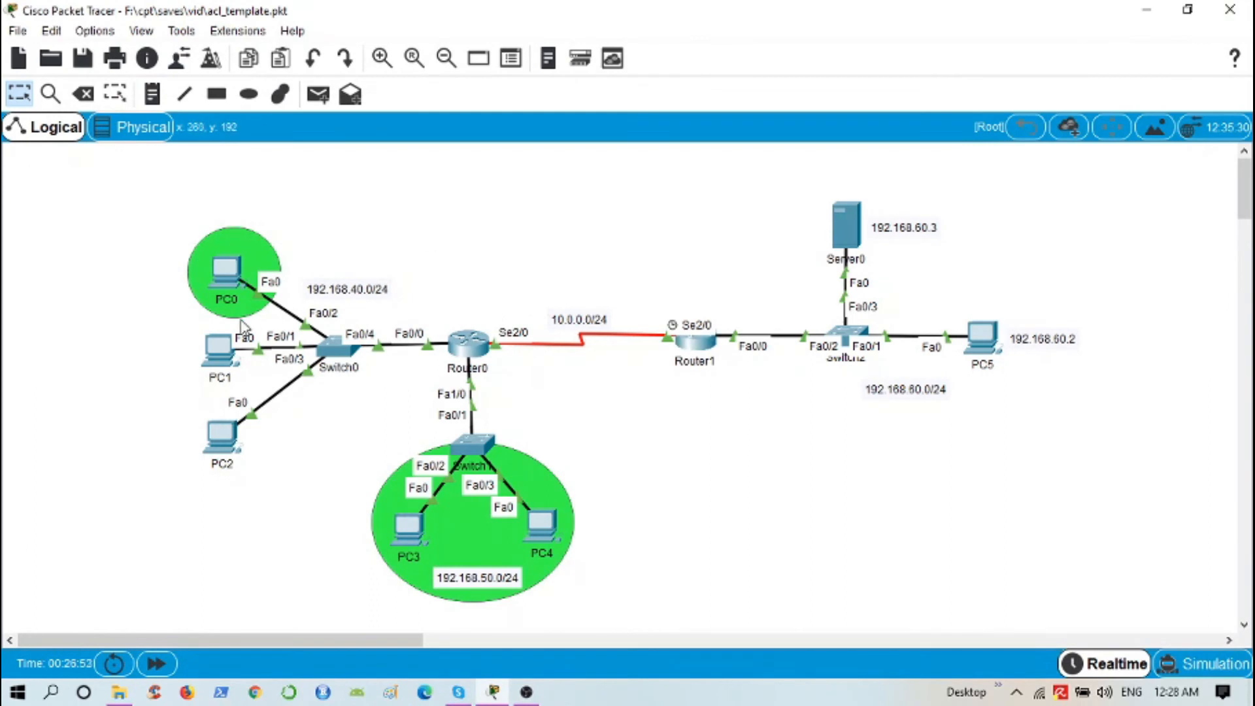
Ping 192.168.60.2 from PC1's command prompt to test connectivity with the access list applied
left_click(219, 350)
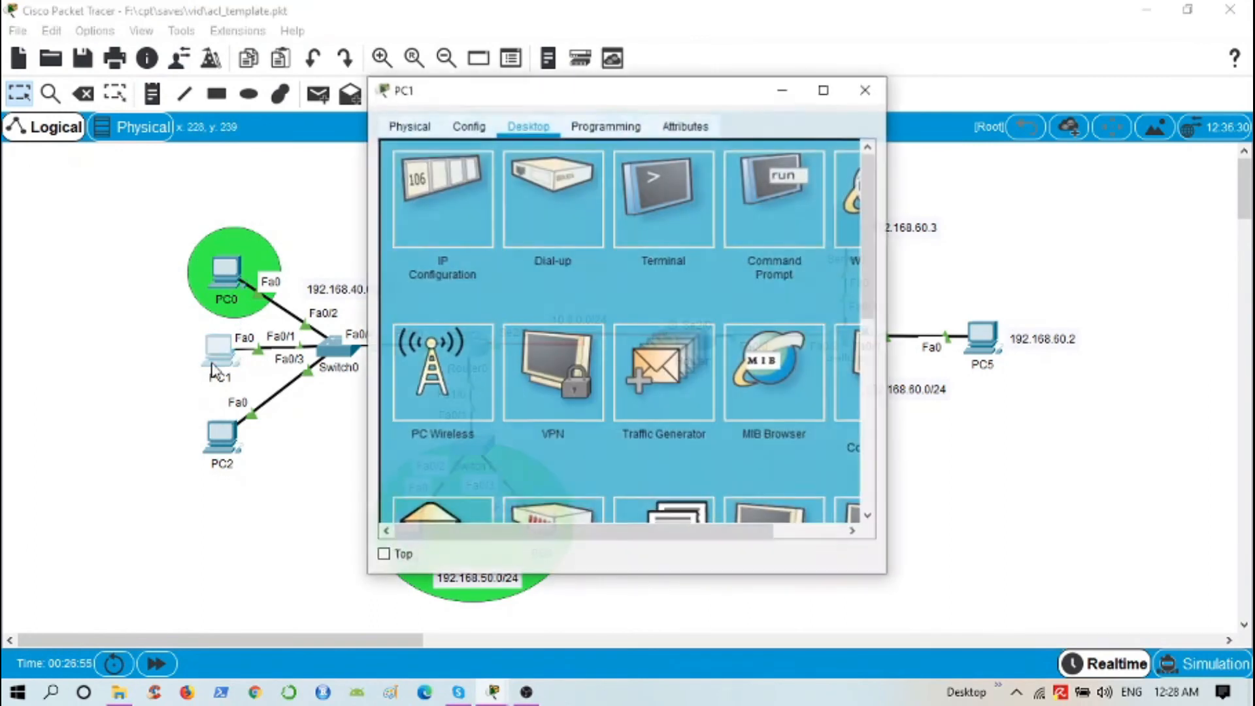
left_click(790, 193)
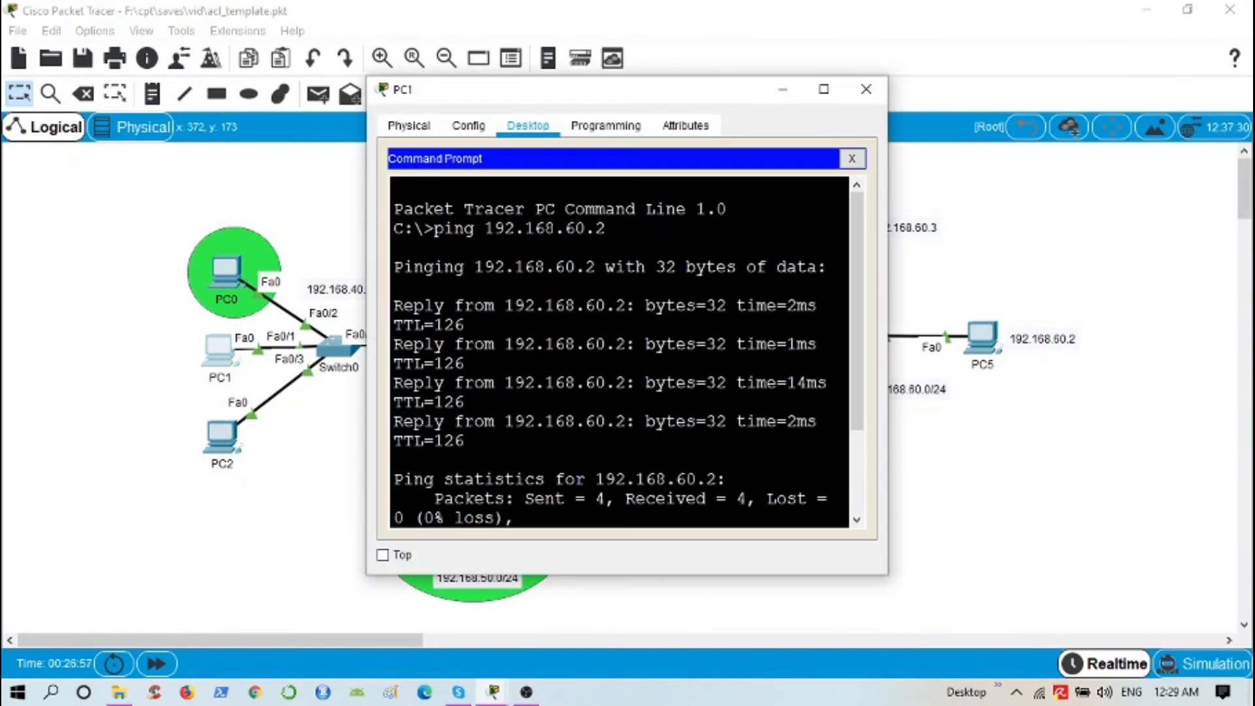
left_click(823, 89)
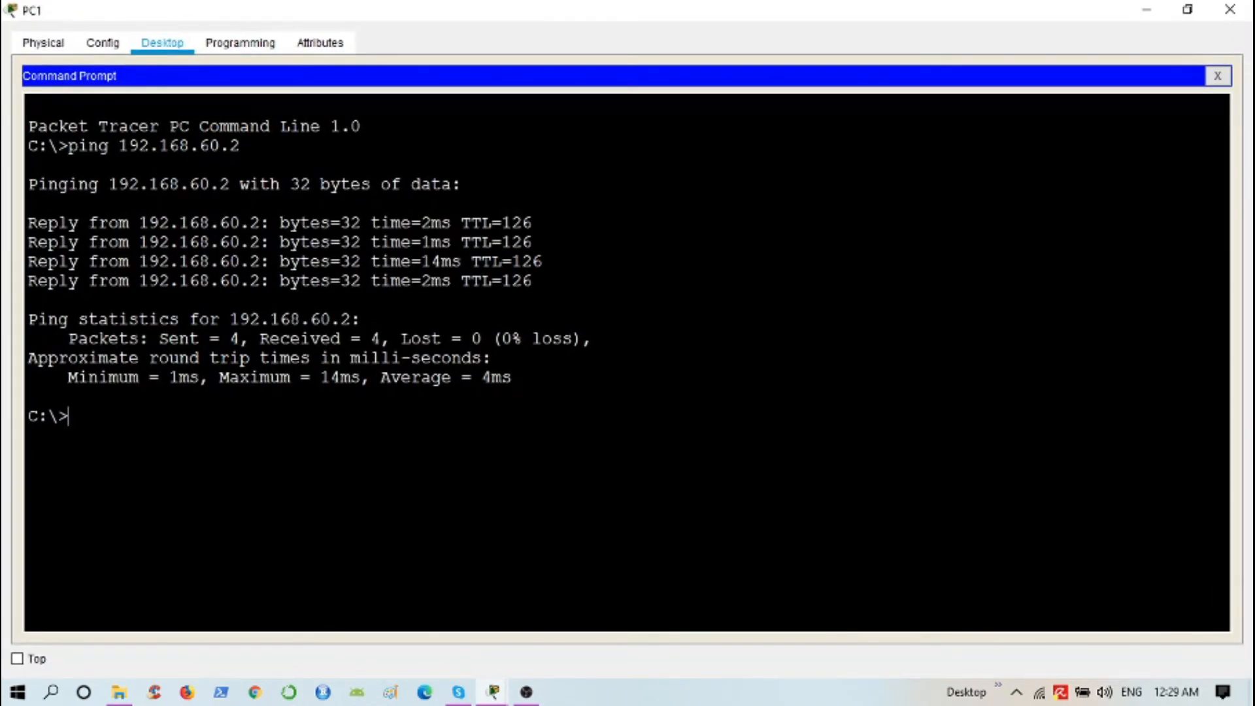
type("ping 192.168.60.2")
key("Return")
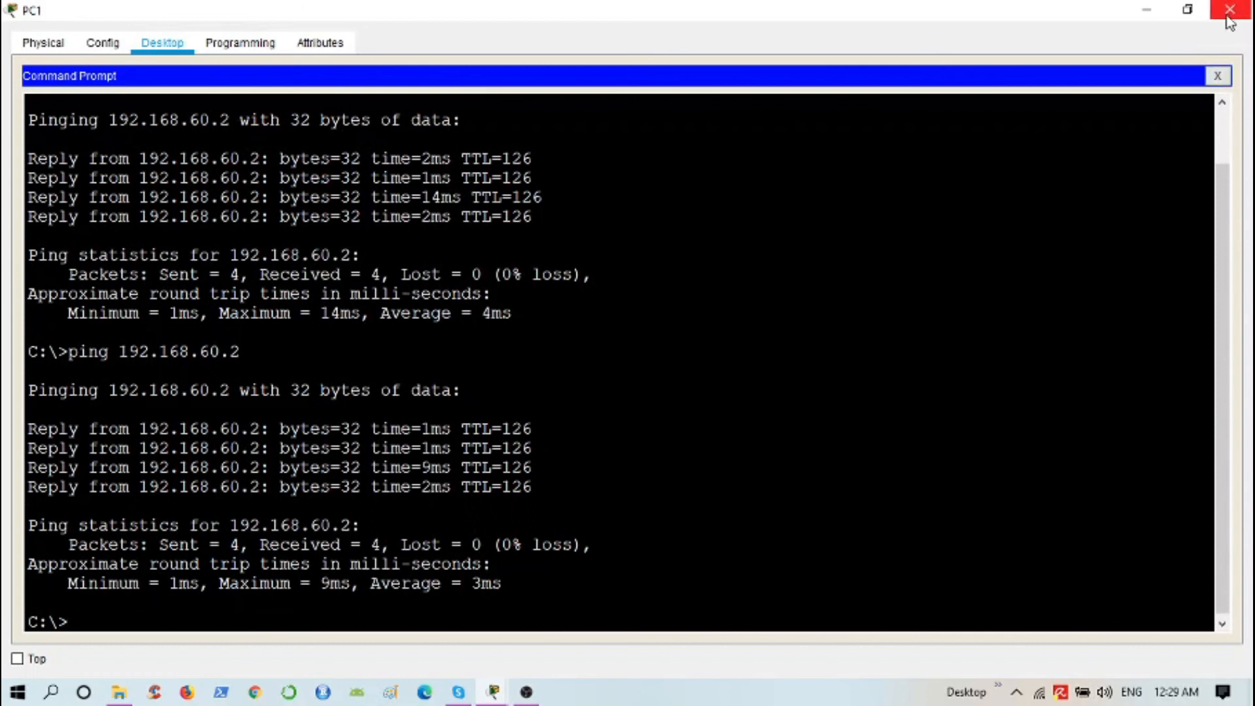
left_click(1217, 76)
left_click(1088, 128)
left_click(418, 99)
type("192.168.60.3")
key("Return")
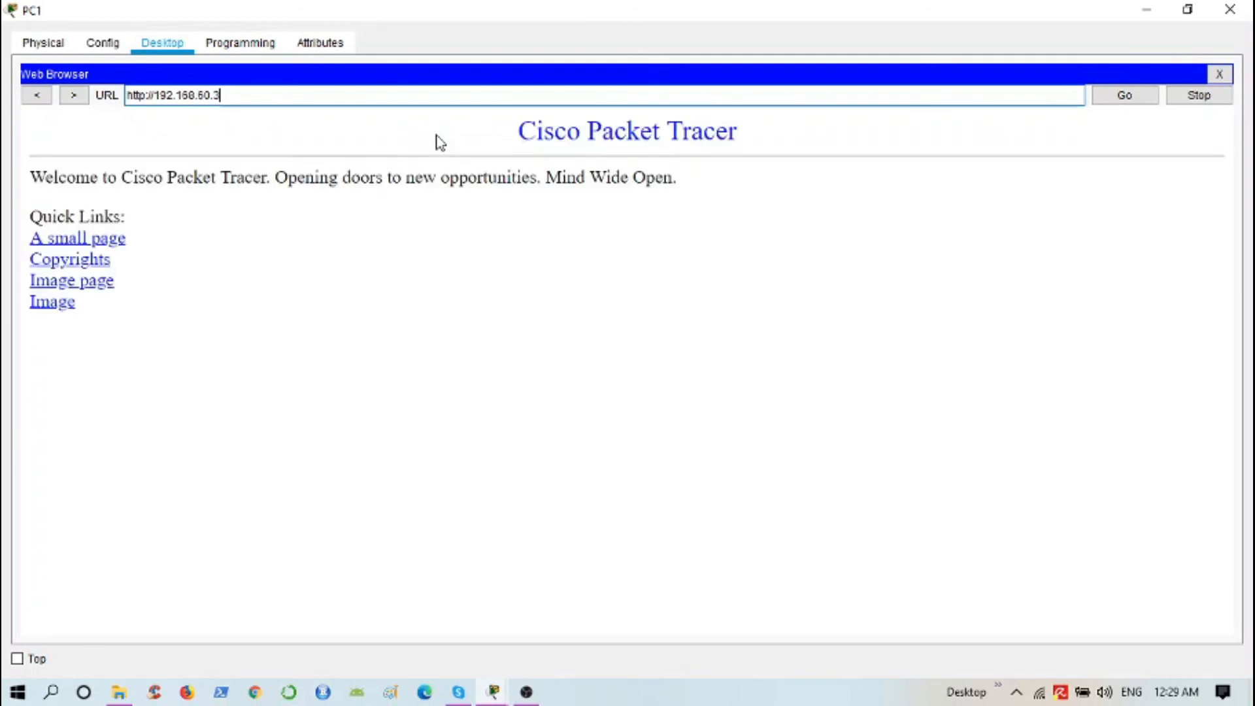
left_click(1230, 10)
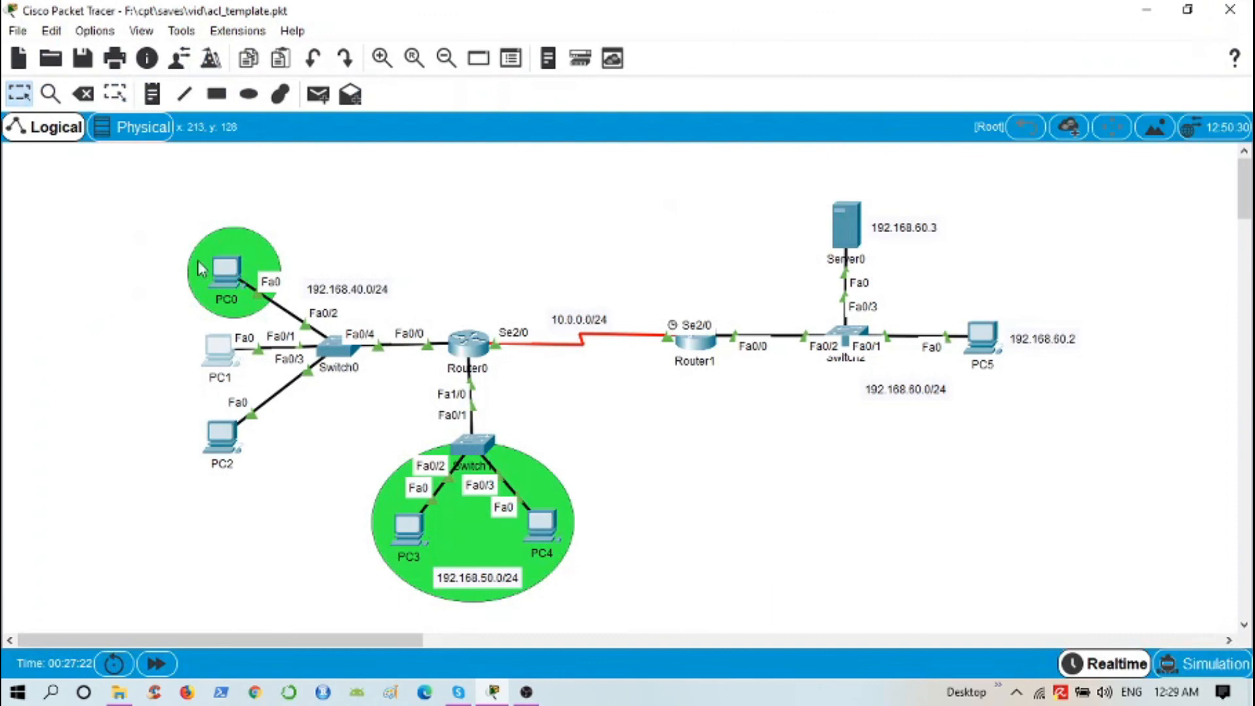
Ping 192.168.60.2 from PC0's command prompt to test the access list's host block, and close the PC0 window
left_click(218, 269)
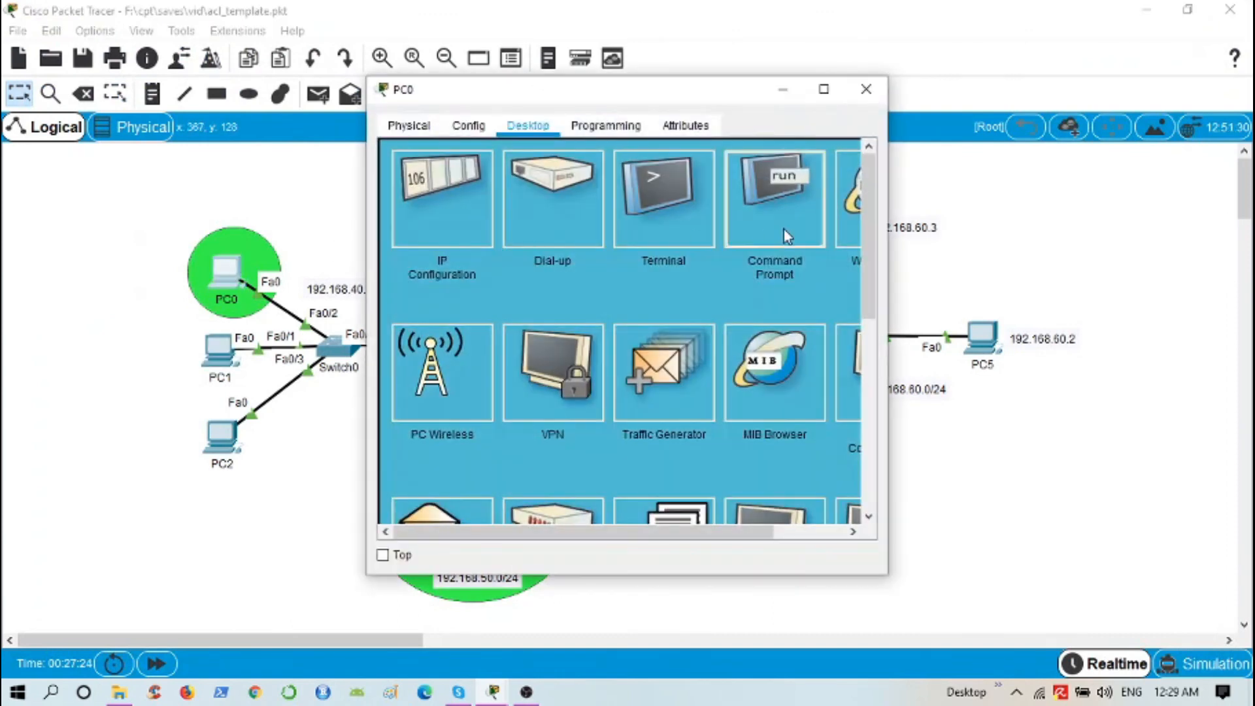
left_click(787, 237)
left_click(823, 89)
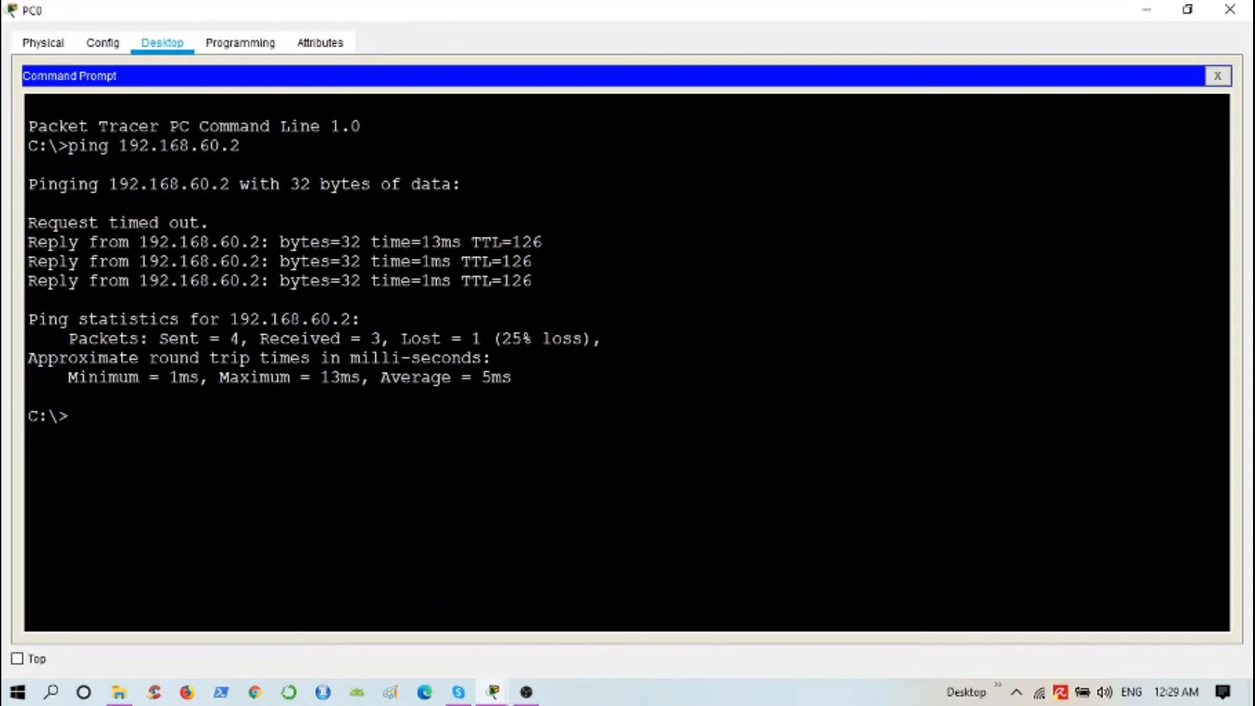
key("Up")
key("Return")
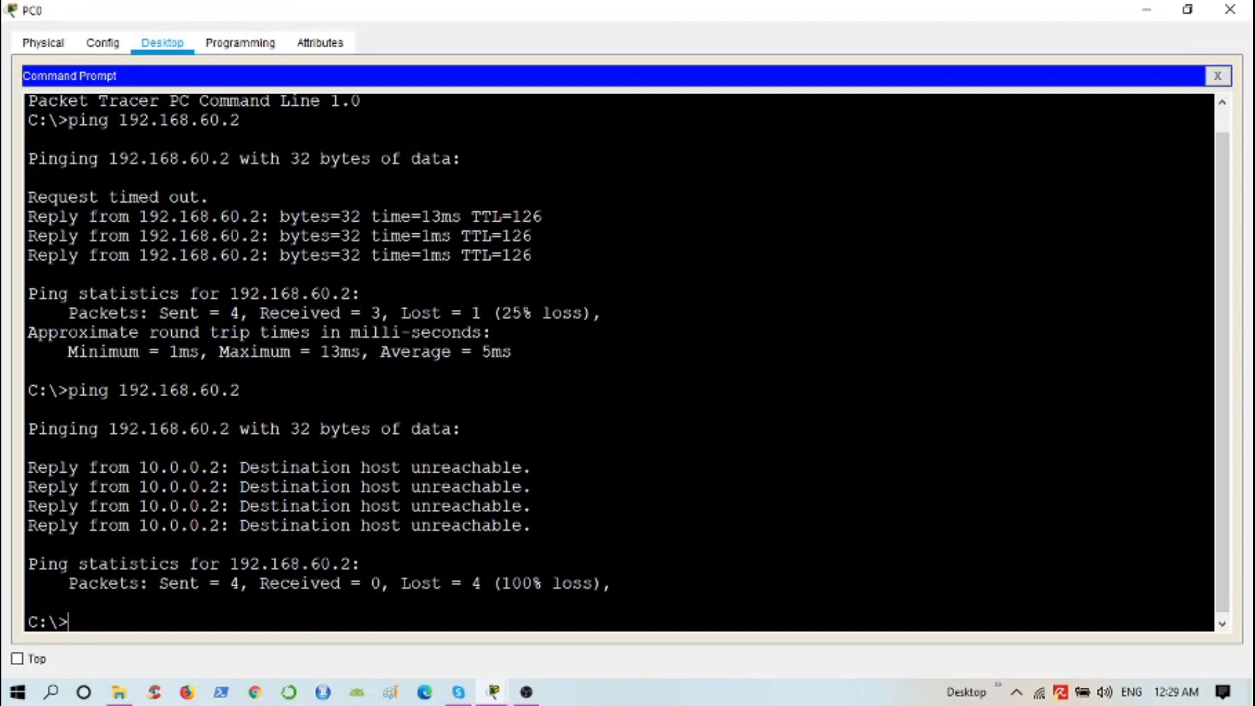
left_click(1217, 75)
left_click(1230, 9)
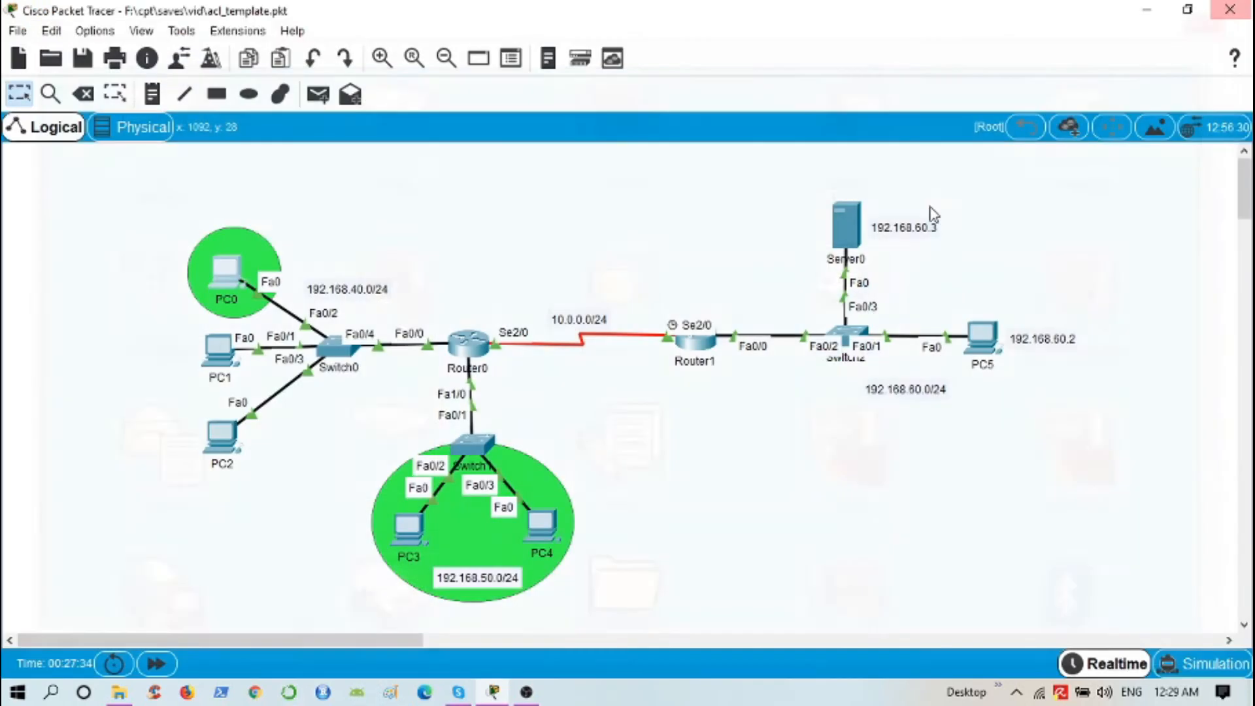
Ping 192.168.60.2 from PC3's command prompt to test the block on the 192.168.50.0/24 network, and close the PC3 window
left_click(408, 526)
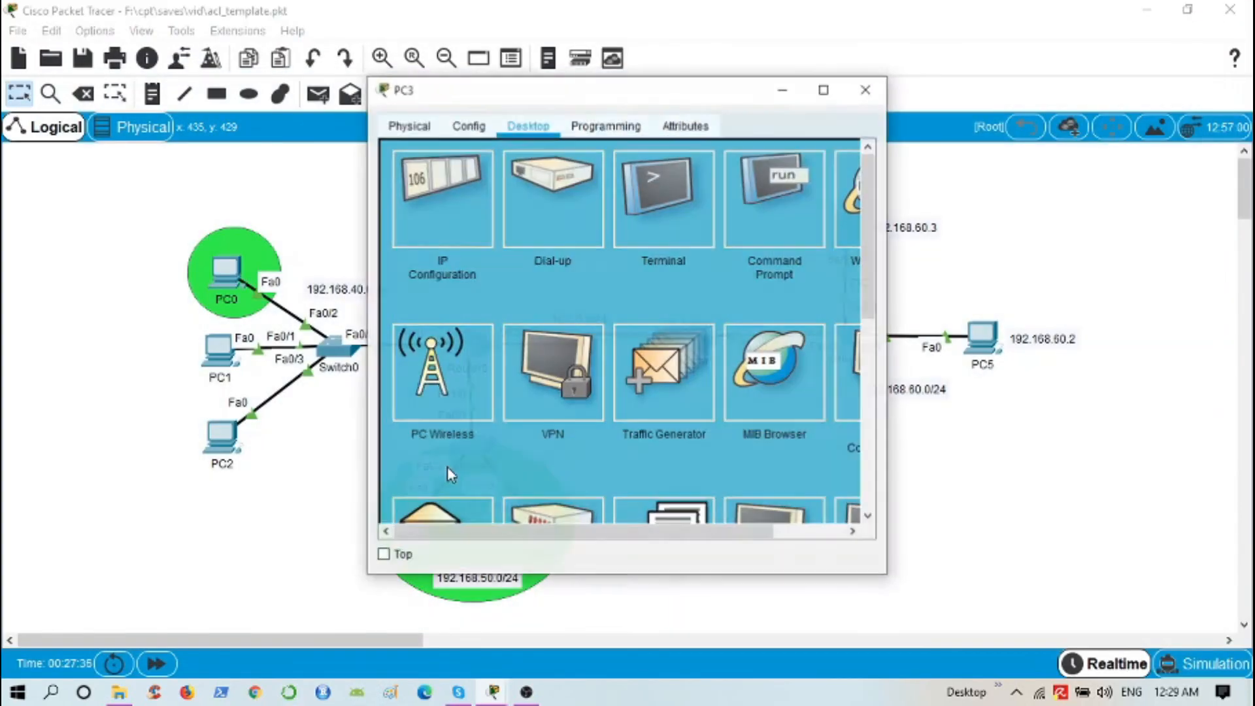
left_click(780, 181)
left_click(823, 89)
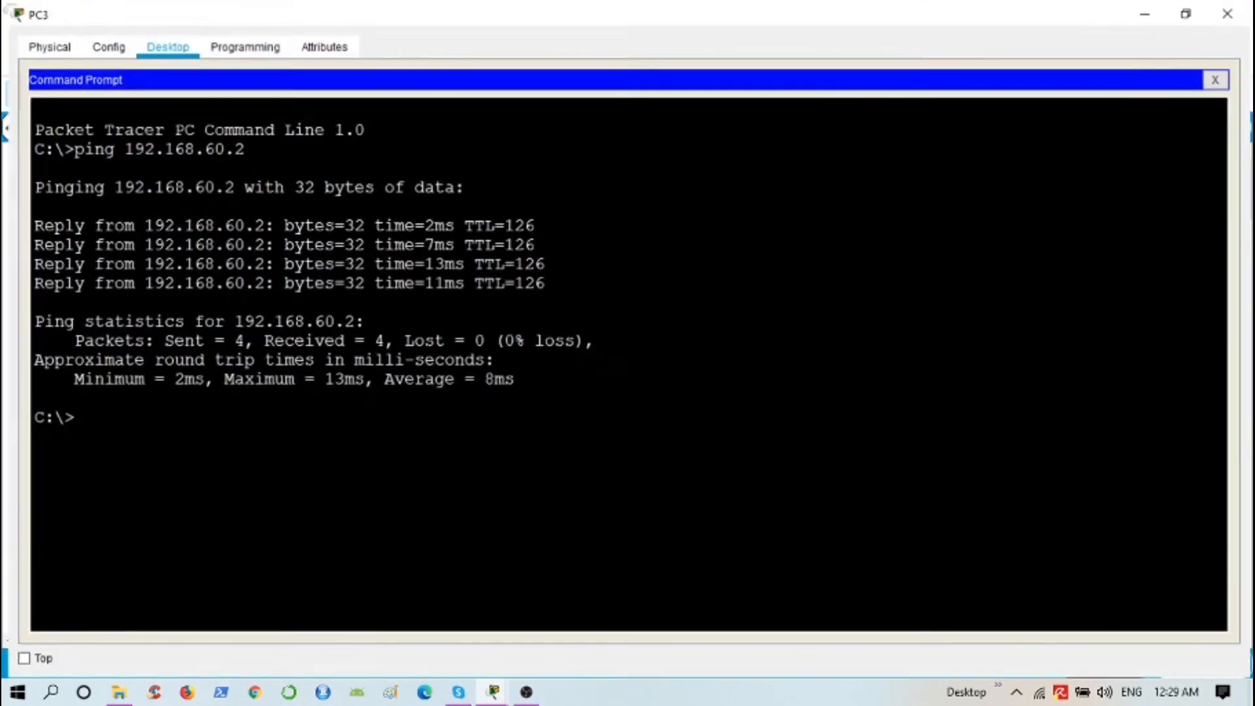
key("Up")
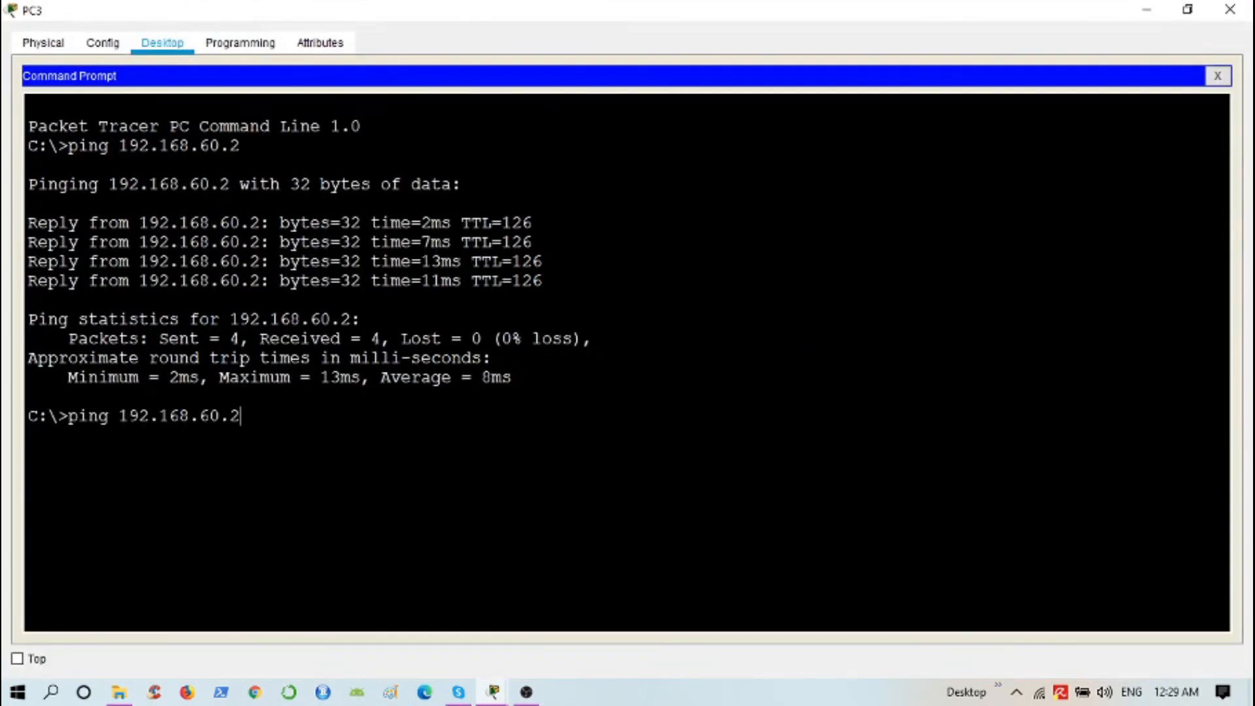
key("Return")
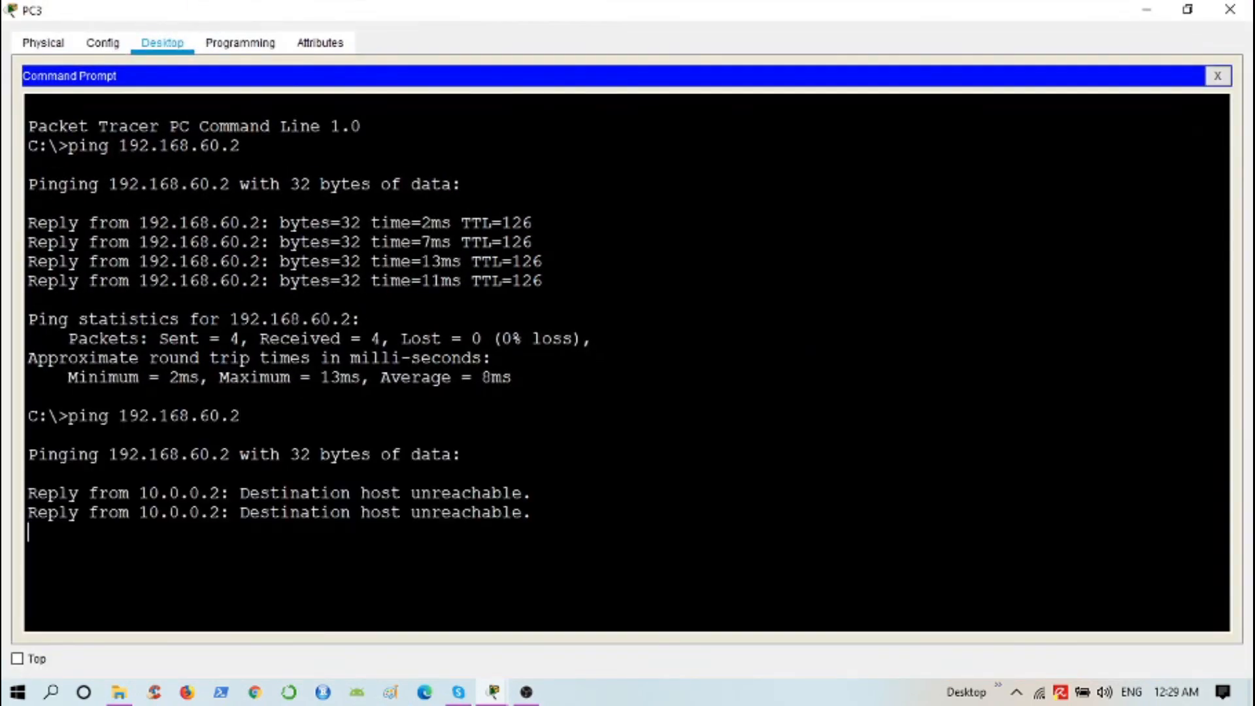
left_click(1229, 10)
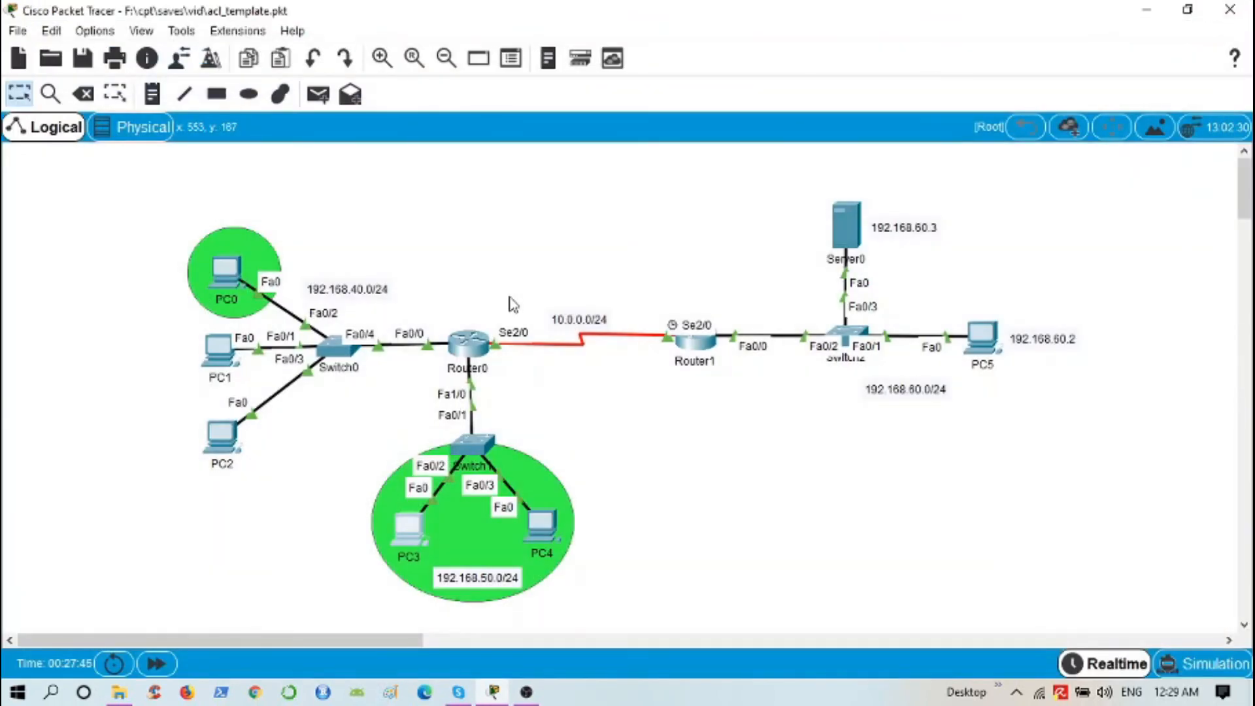